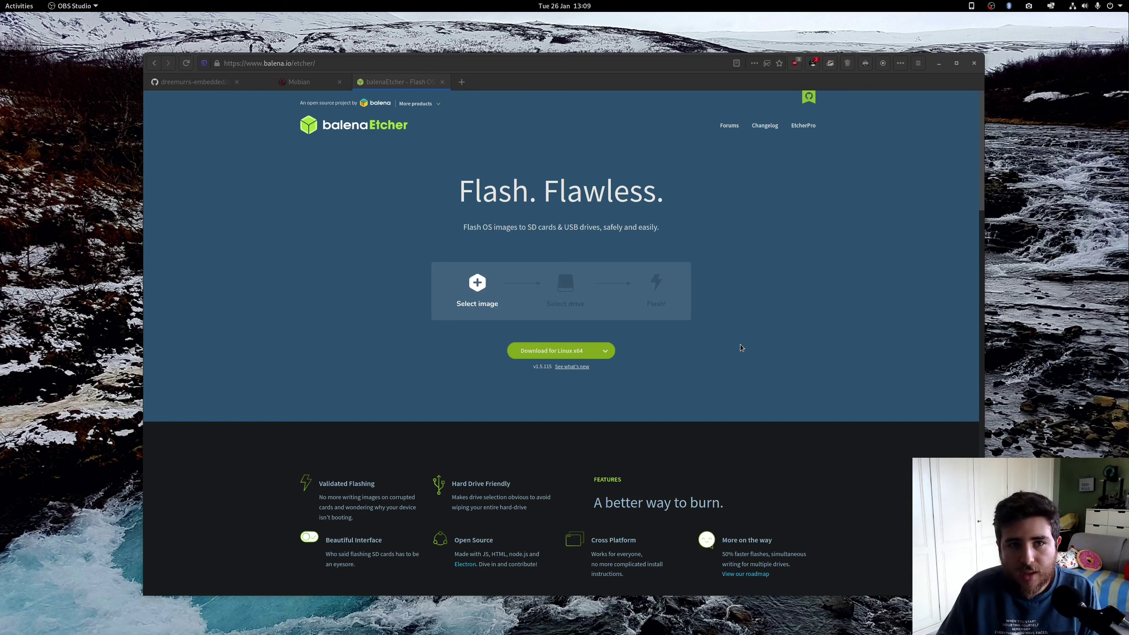
# Step: Download the balenaEtcher 1.5.115 Linux x64 zip from the balena.io Etcher page
pyautogui.click(565, 351)
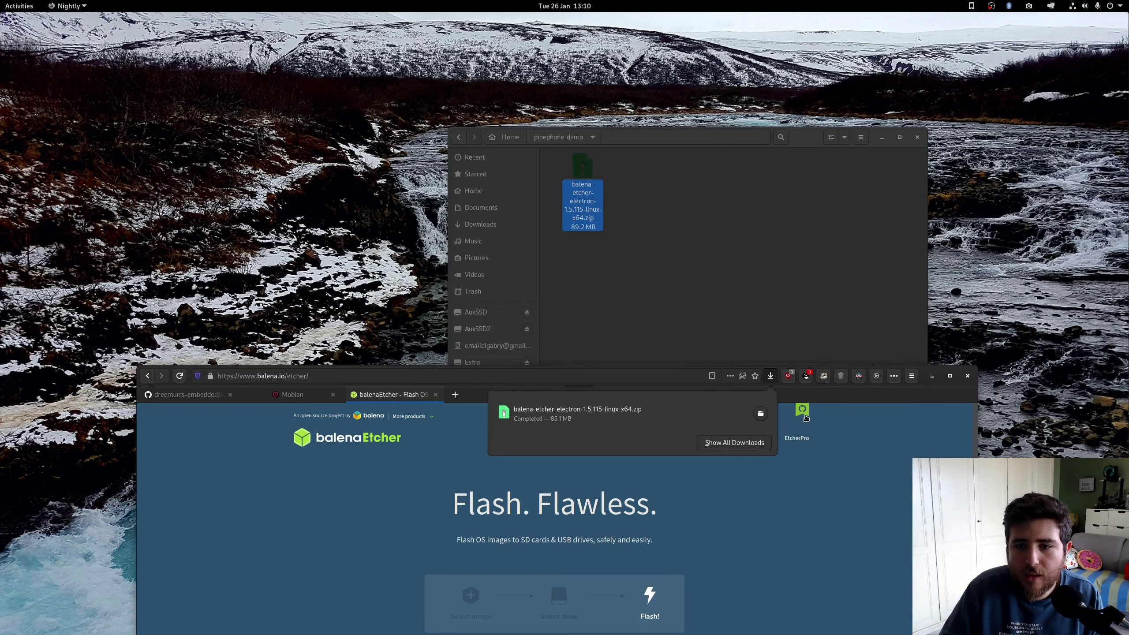
# Step: Extract the Etcher zip in place and open the extracted balena-etcher folder
pyautogui.click(826, 395)
pyautogui.click(681, 249)
pyautogui.click(582, 174)
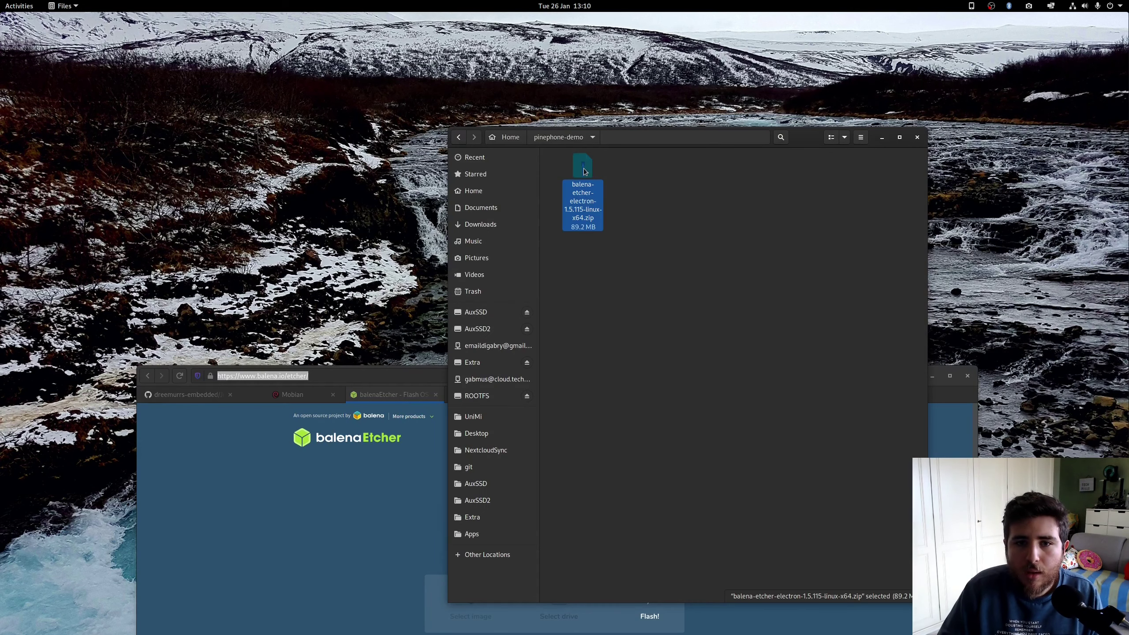
pyautogui.rightClick(583, 171)
pyautogui.click(596, 177)
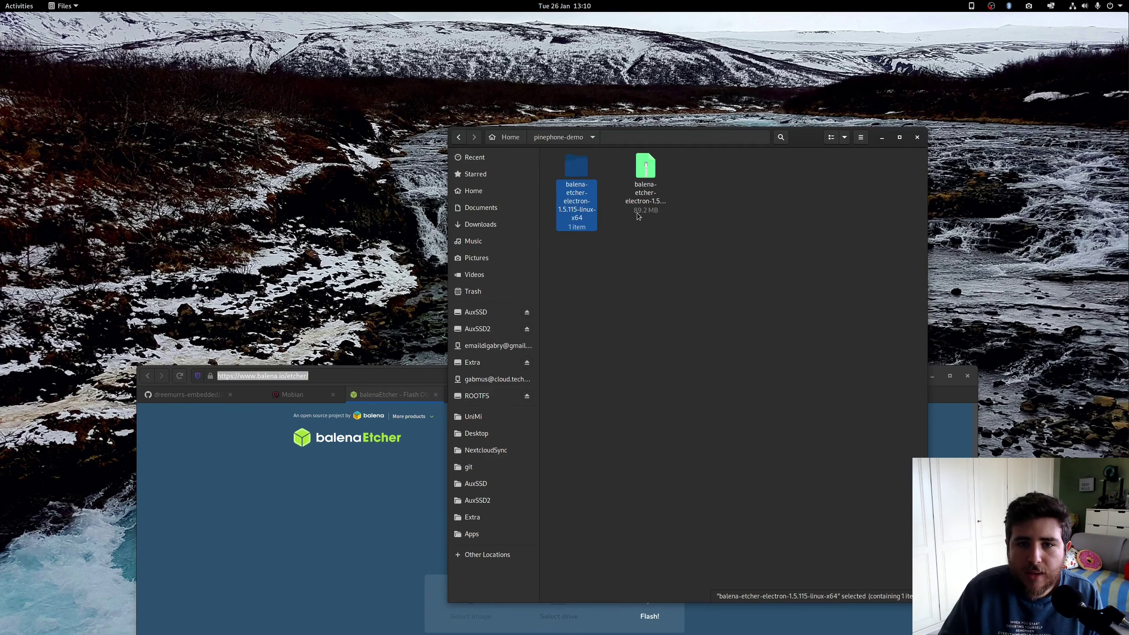
pyautogui.doubleClick(570, 170)
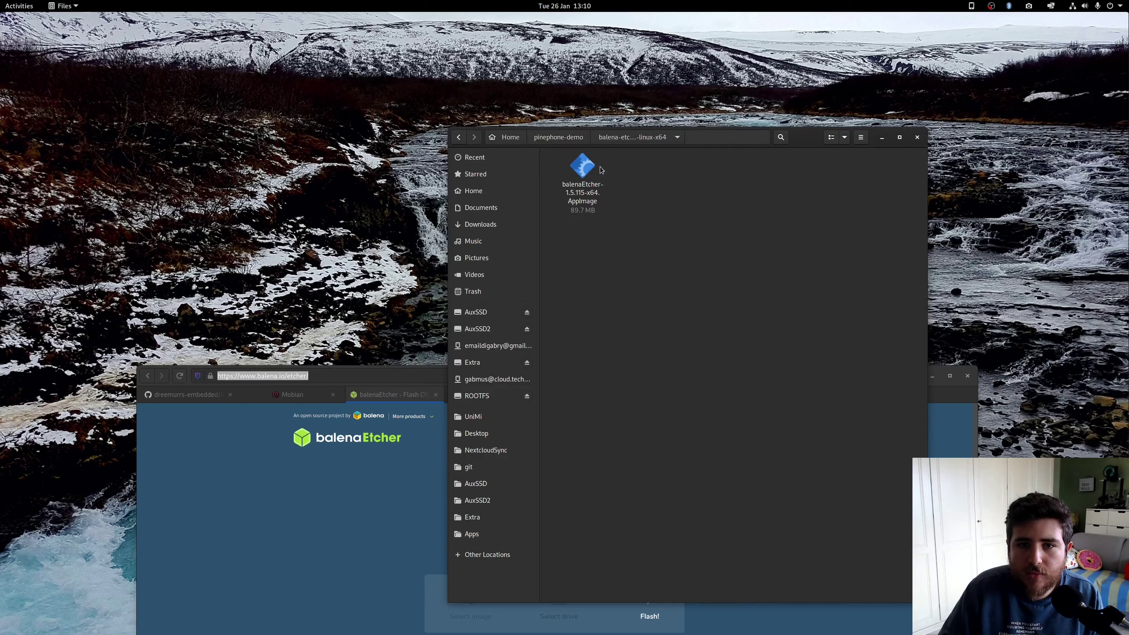
# Step: Check the AppImage's Permissions allow executing the file as a program
pyautogui.click(586, 190)
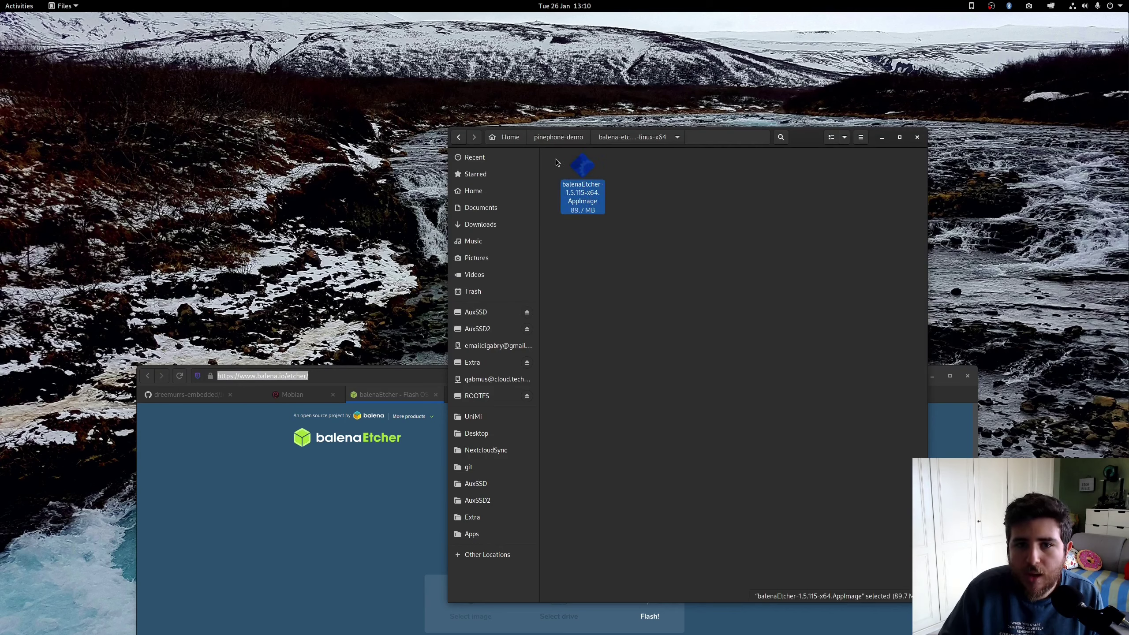
pyautogui.rightClick(584, 164)
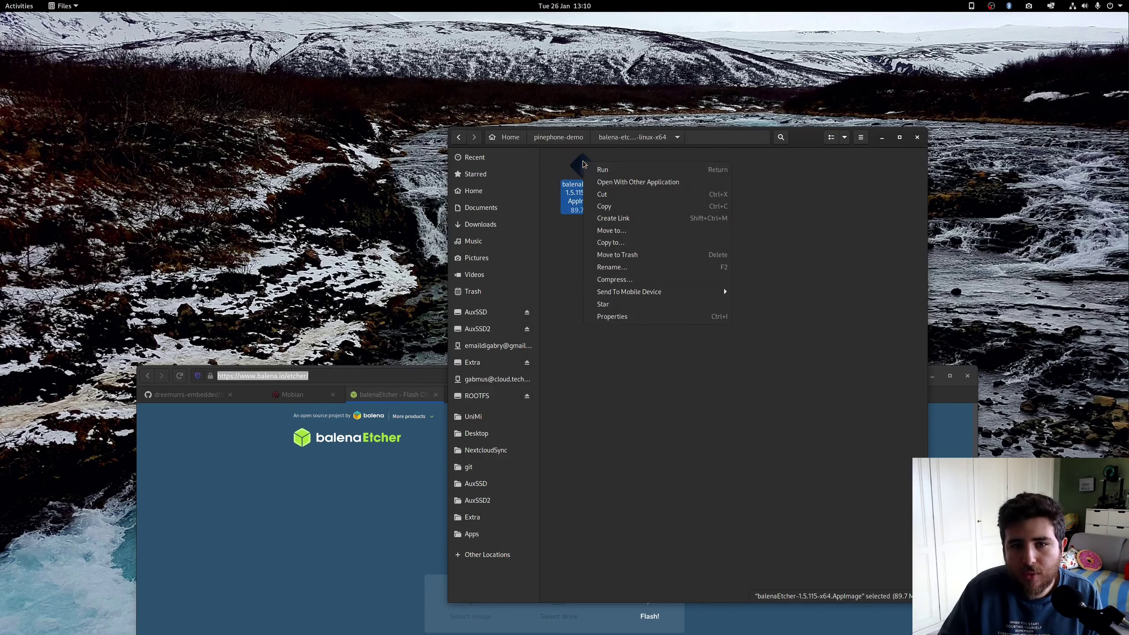
pyautogui.click(665, 316)
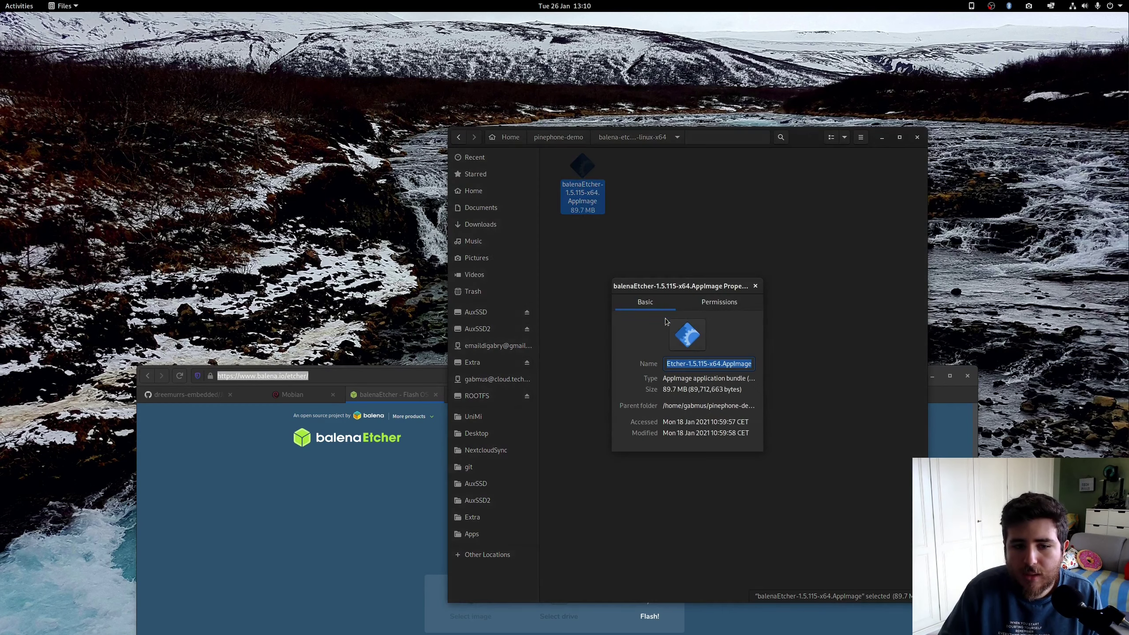
pyautogui.click(734, 300)
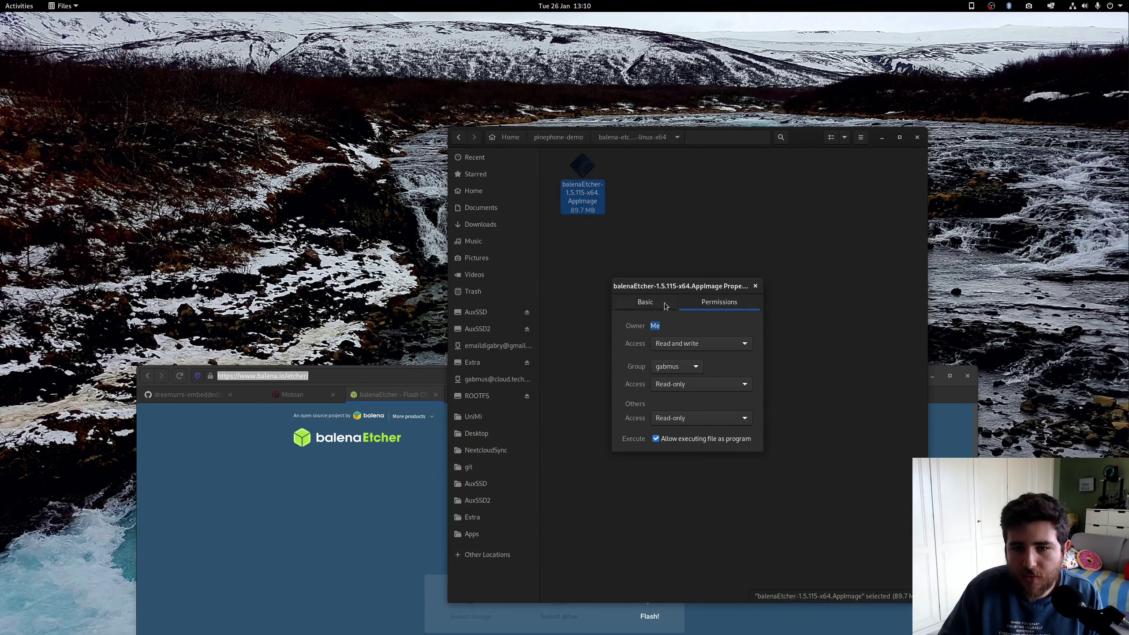
pyautogui.moveTo(666, 307); pyautogui.dragTo(636, 263)
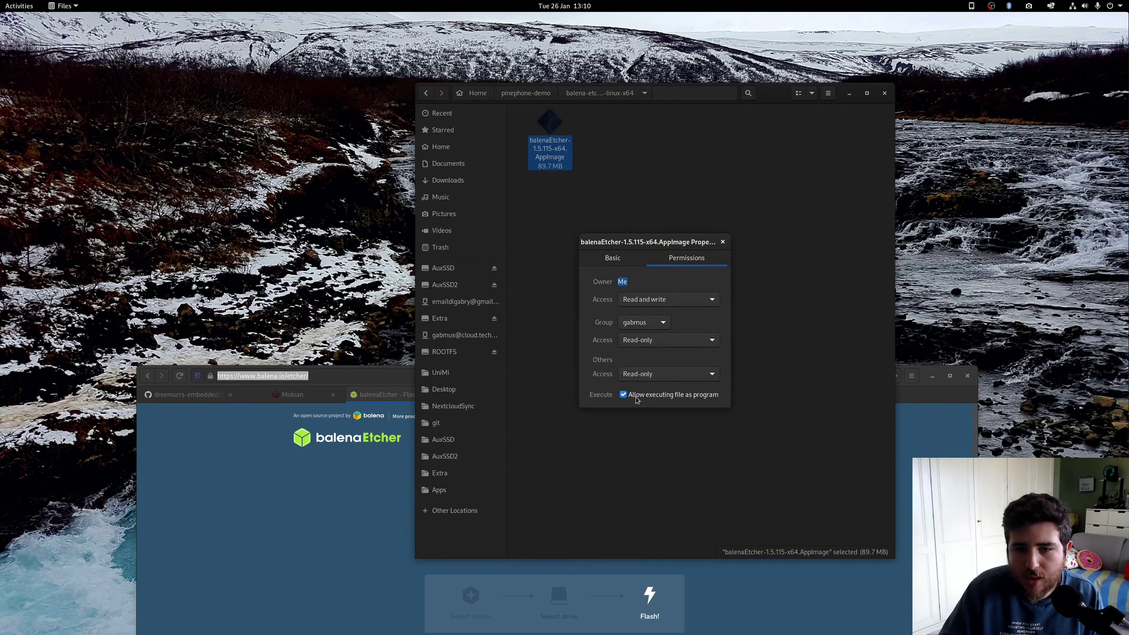
pyautogui.click(722, 242)
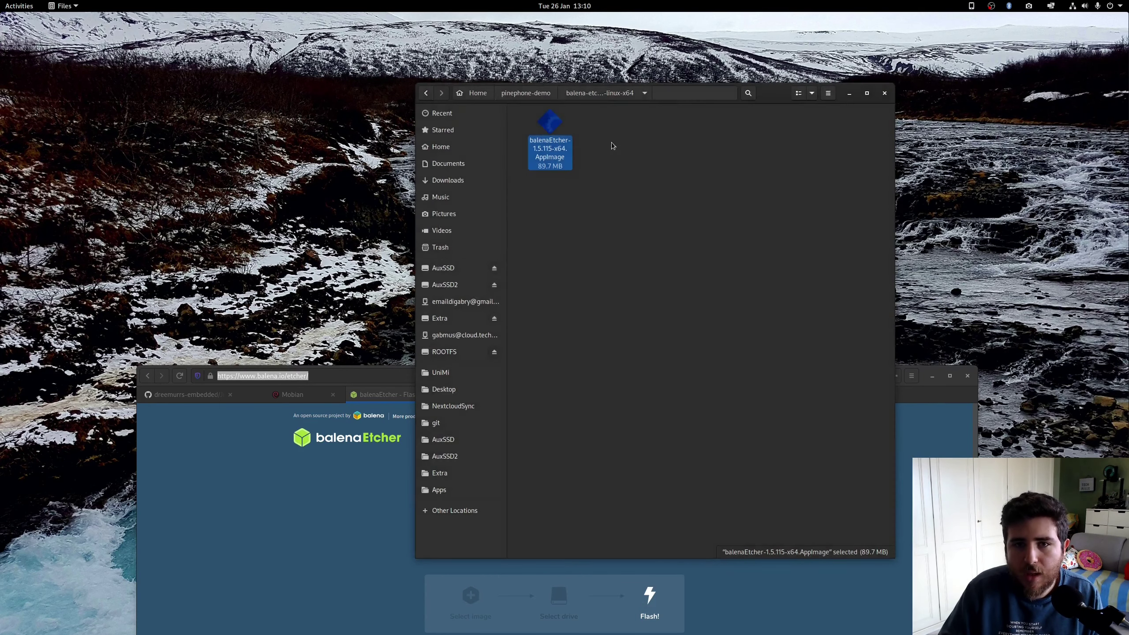
# Step: Save mobian-pinephone-phosh-20201215.img.gz from the Mobian images pinephone folder
pyautogui.click(714, 218)
pyautogui.moveTo(920, 337); pyautogui.dragTo(908, 85)
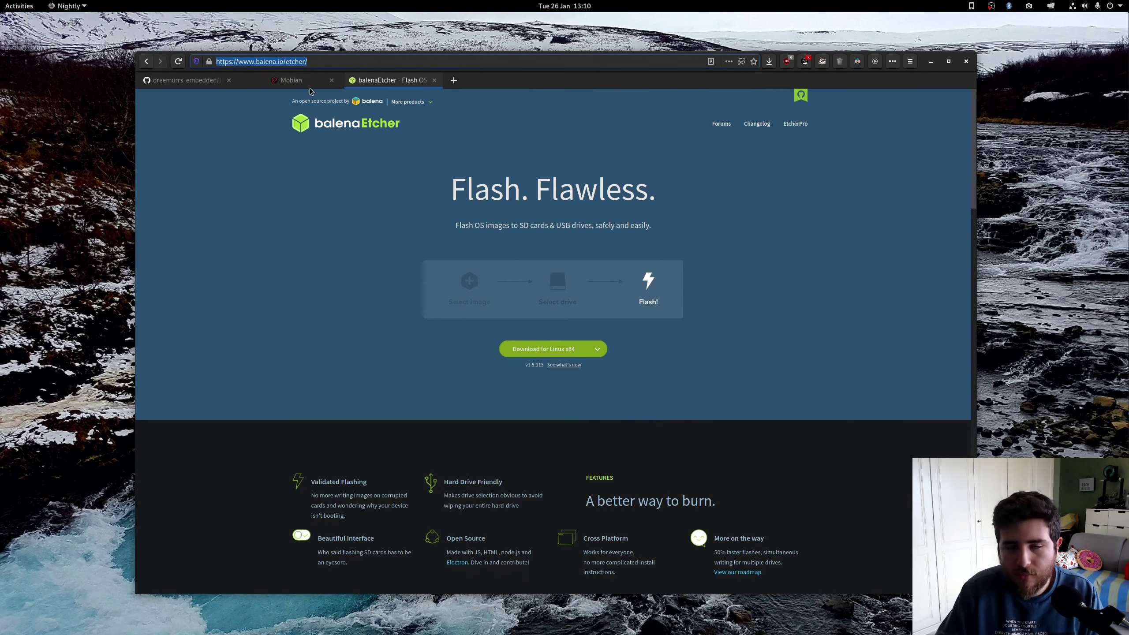
pyautogui.click(279, 85)
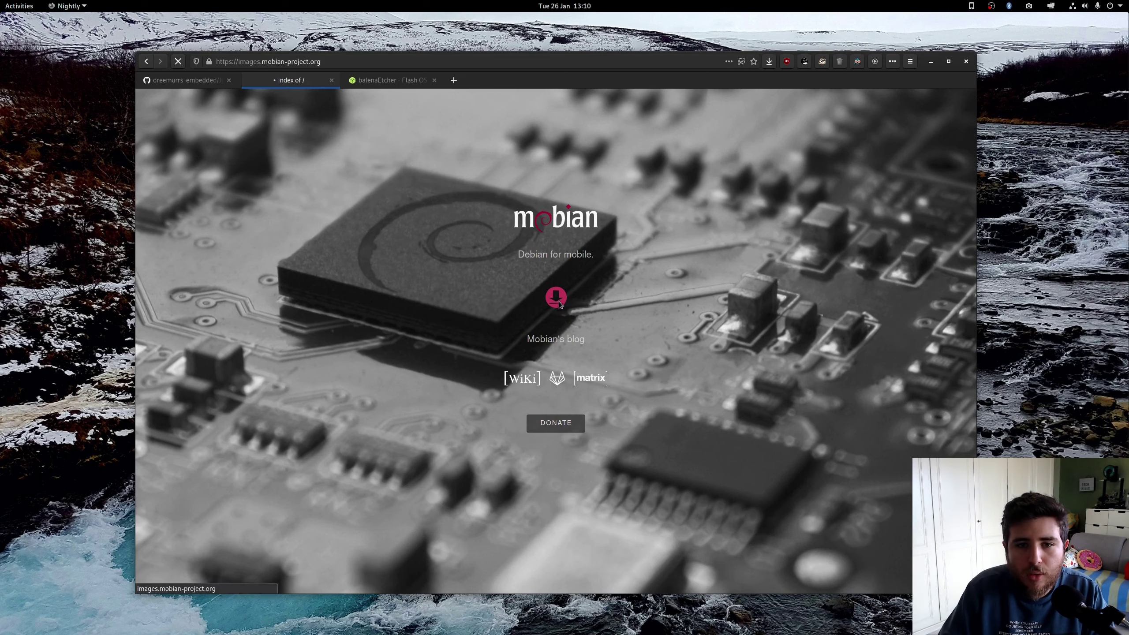
pyautogui.click(559, 302)
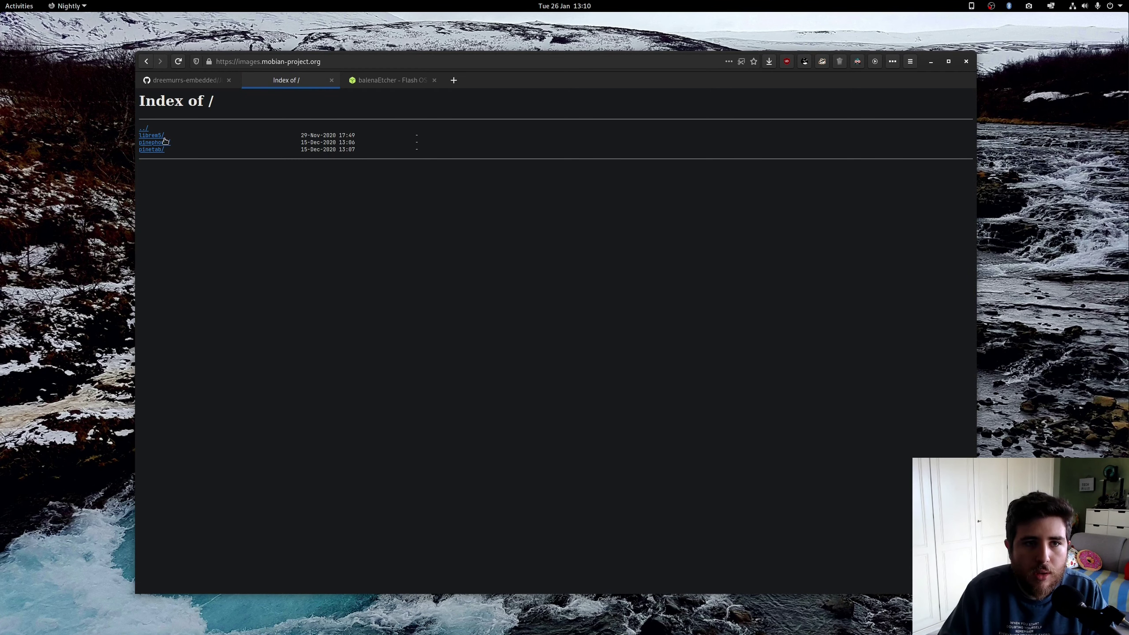
pyautogui.scroll(6, 180, 173)
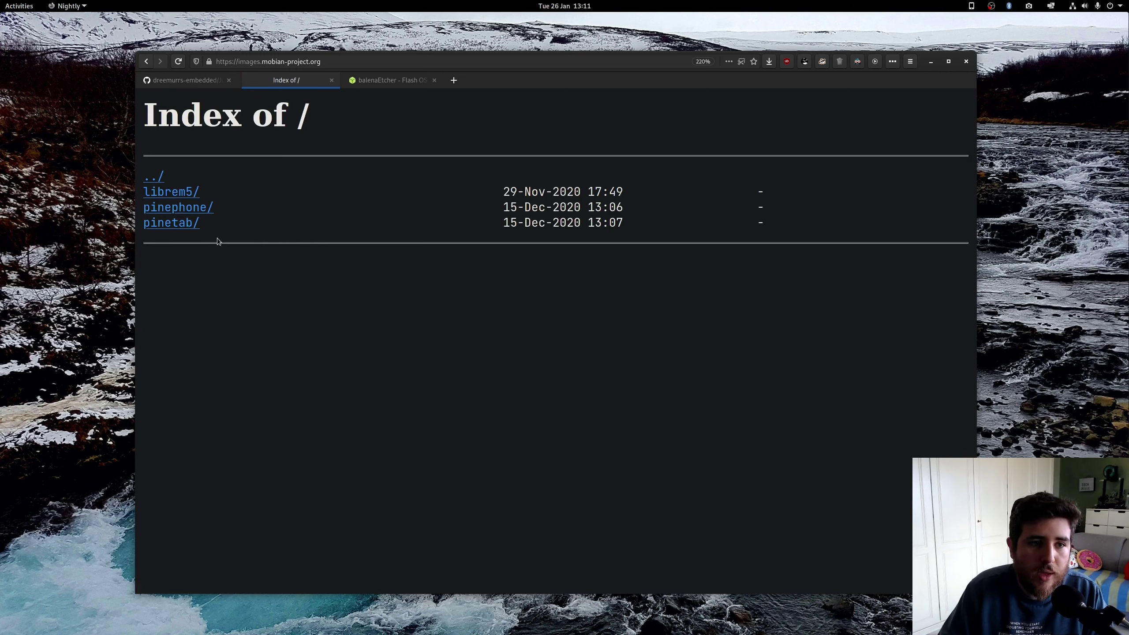
pyautogui.click(185, 208)
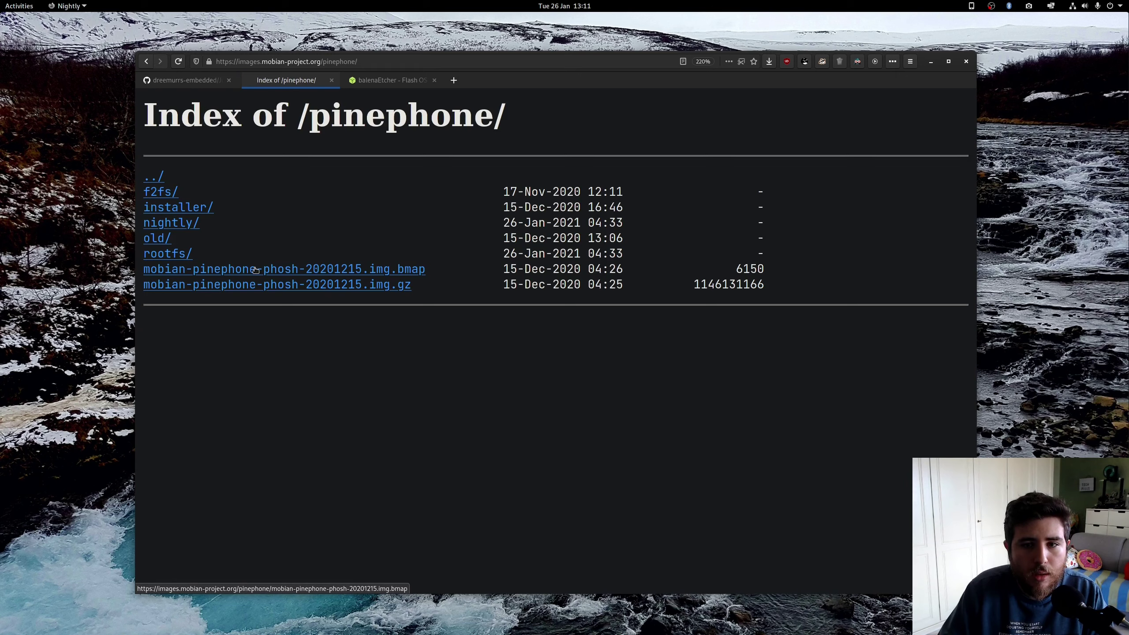
pyautogui.click(357, 285)
pyautogui.click(340, 217)
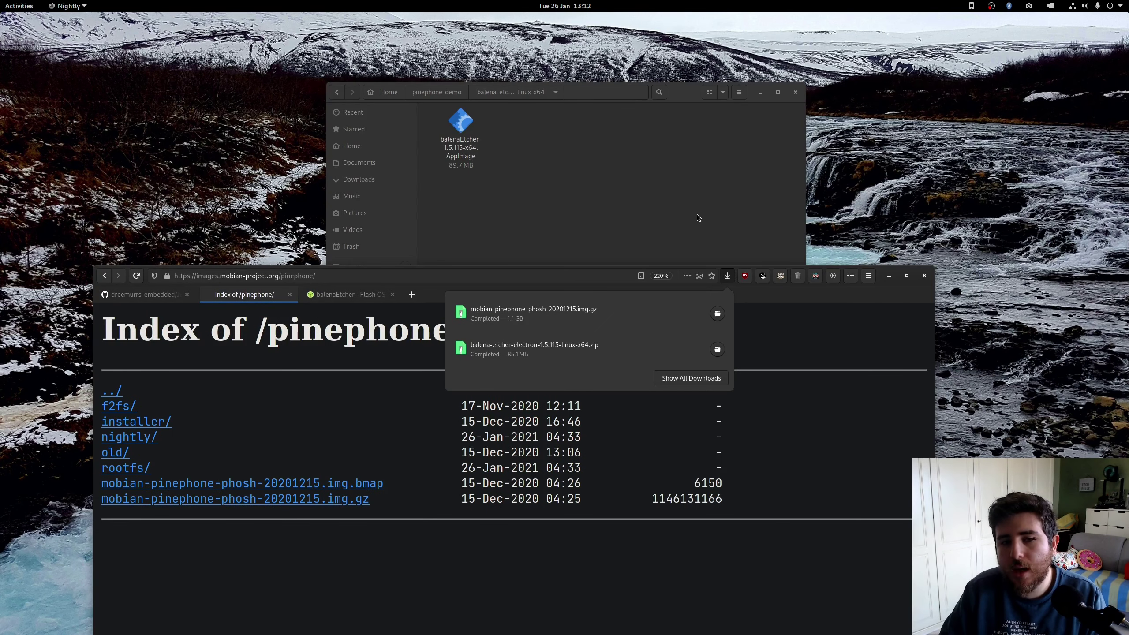
# Step: Copy the Mobian image beside the Etcher AppImage and run balenaEtcher-1.5.115-x64.AppImage
pyautogui.moveTo(517, 322); pyautogui.dragTo(572, 177)
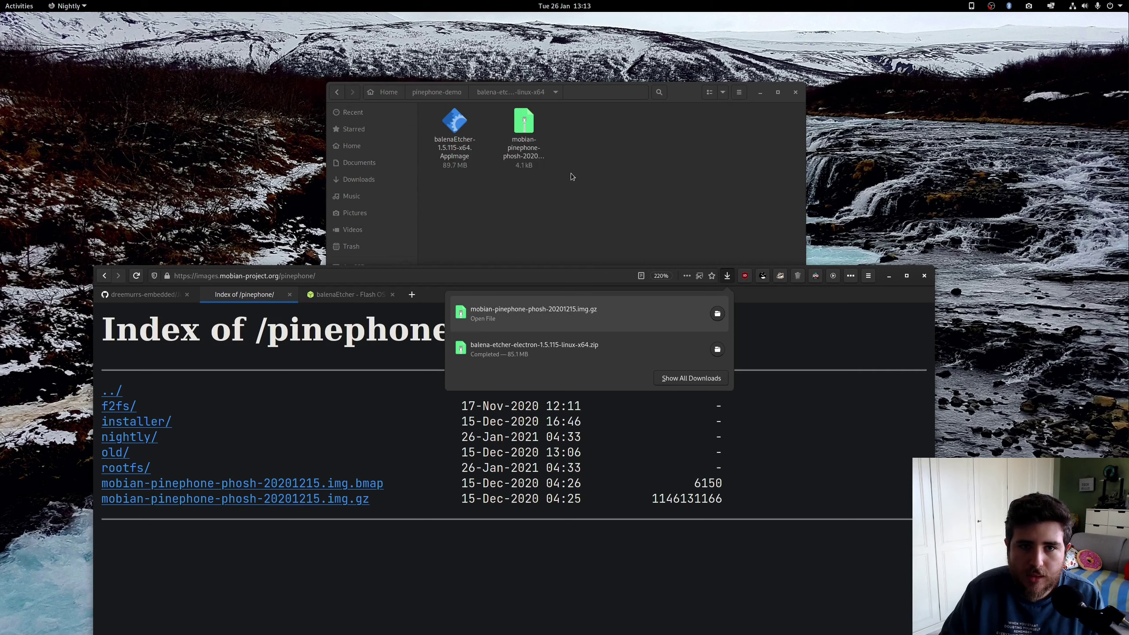
pyautogui.click(624, 151)
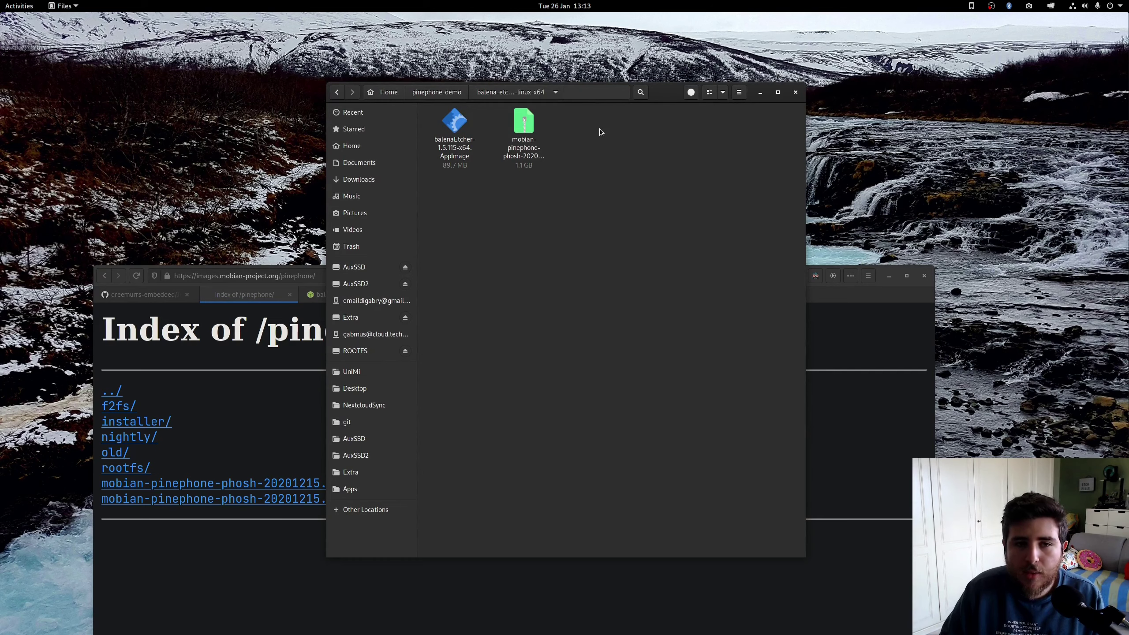
pyautogui.click(455, 127)
pyautogui.rightClick(456, 127)
pyautogui.click(521, 133)
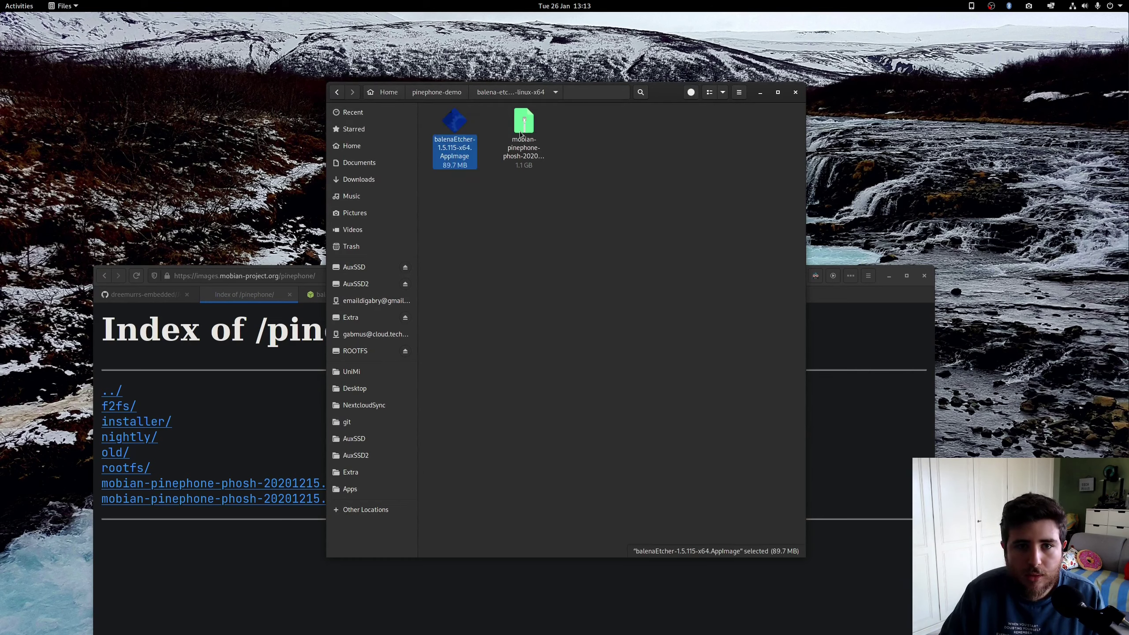
pyautogui.moveTo(510, 242); pyautogui.dragTo(493, 186)
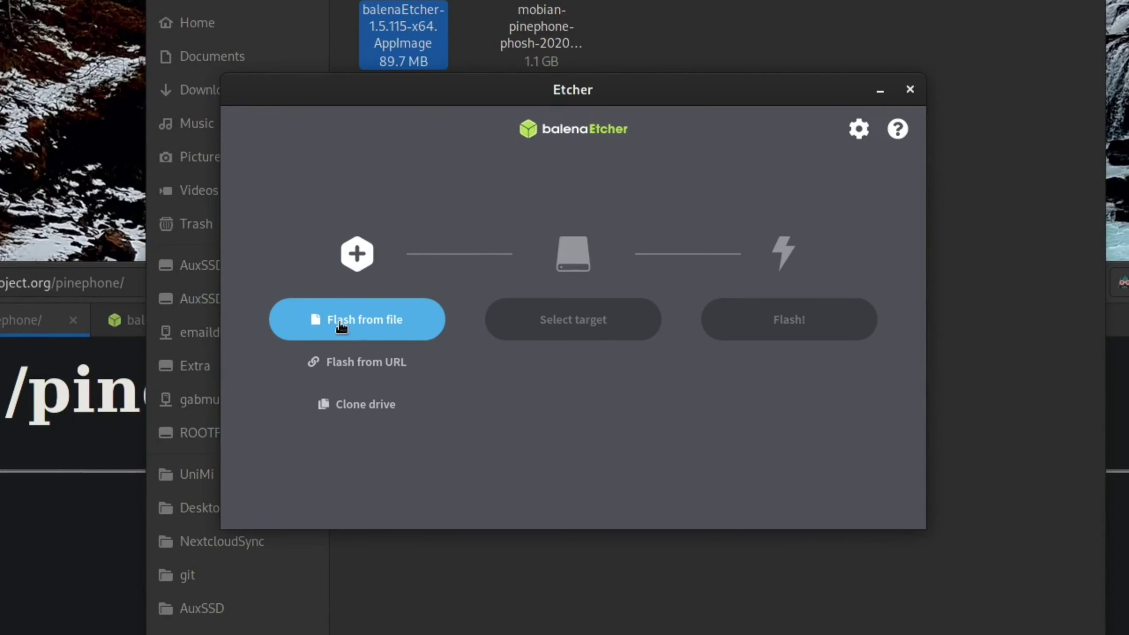
# Step: Choose mobian-pinephone-phosh-20201215.img.gz as Etcher's flash-from-file source image
pyautogui.click(371, 320)
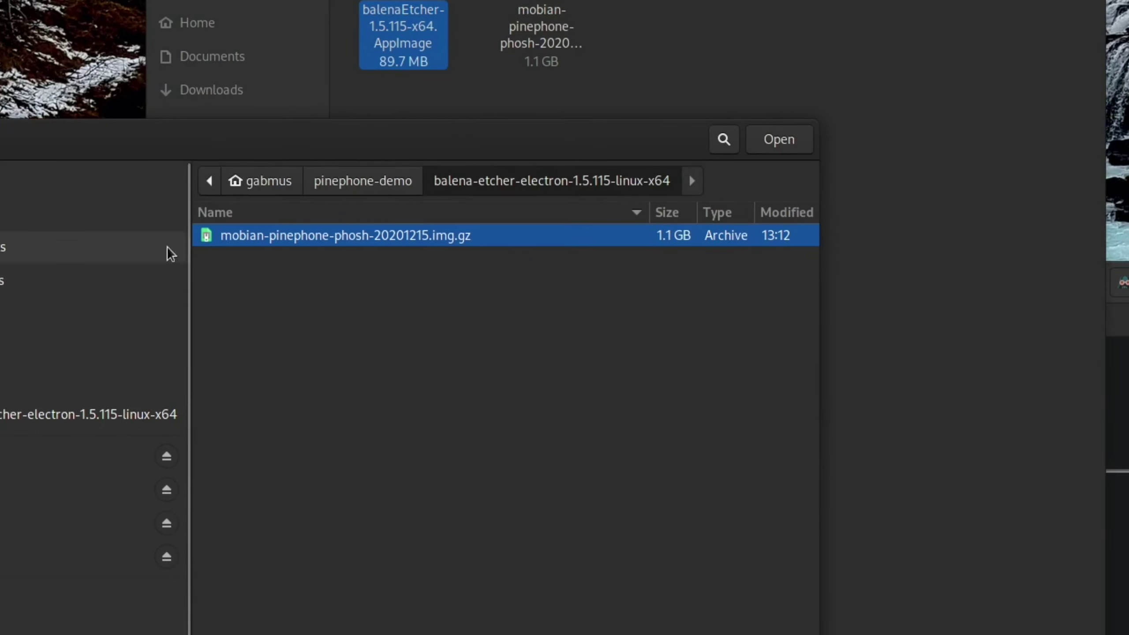
pyautogui.click(781, 142)
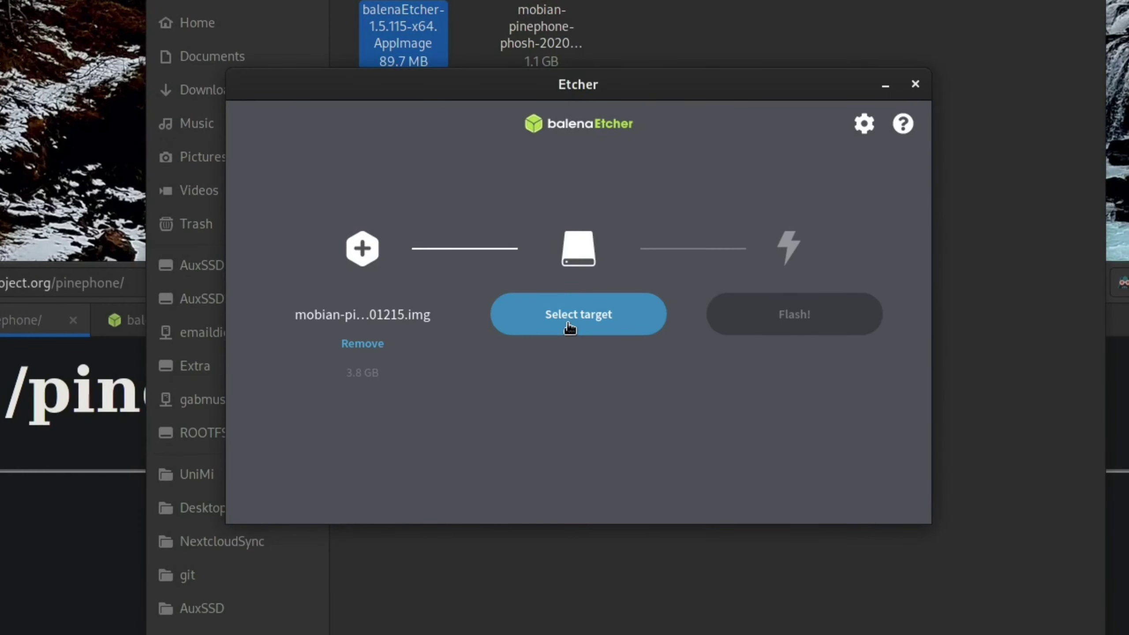
# Step: Review the five drives and tick the 63.9 GB Generic STORAGE_DEVICE (ROOTFS) at /dev/sdf
pyautogui.click(569, 328)
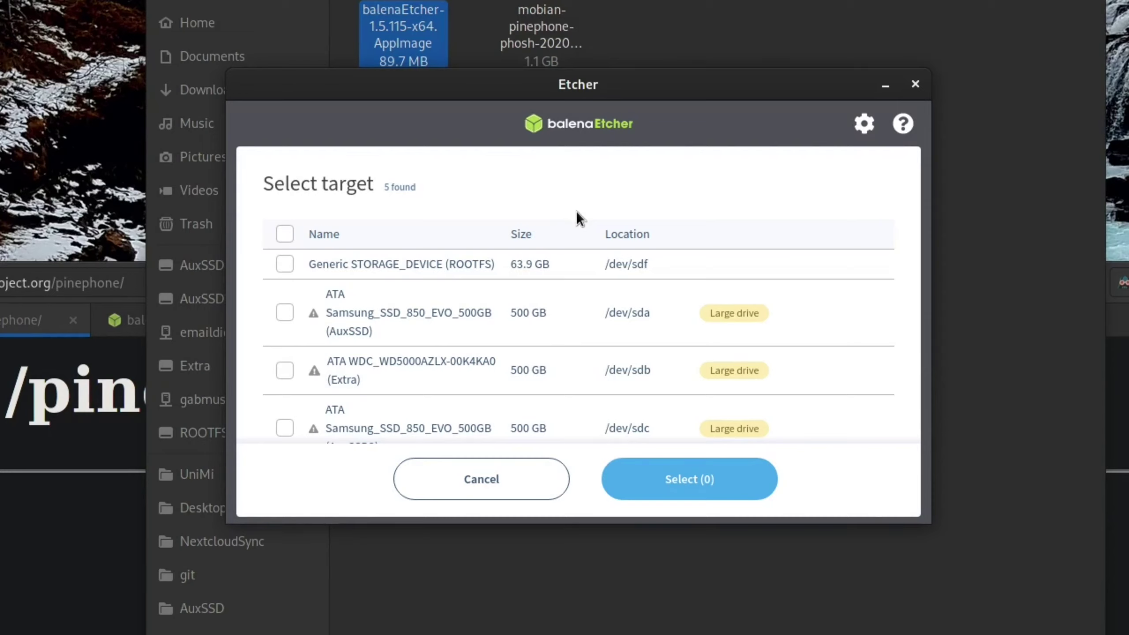
pyautogui.scroll(-3, 499, 315)
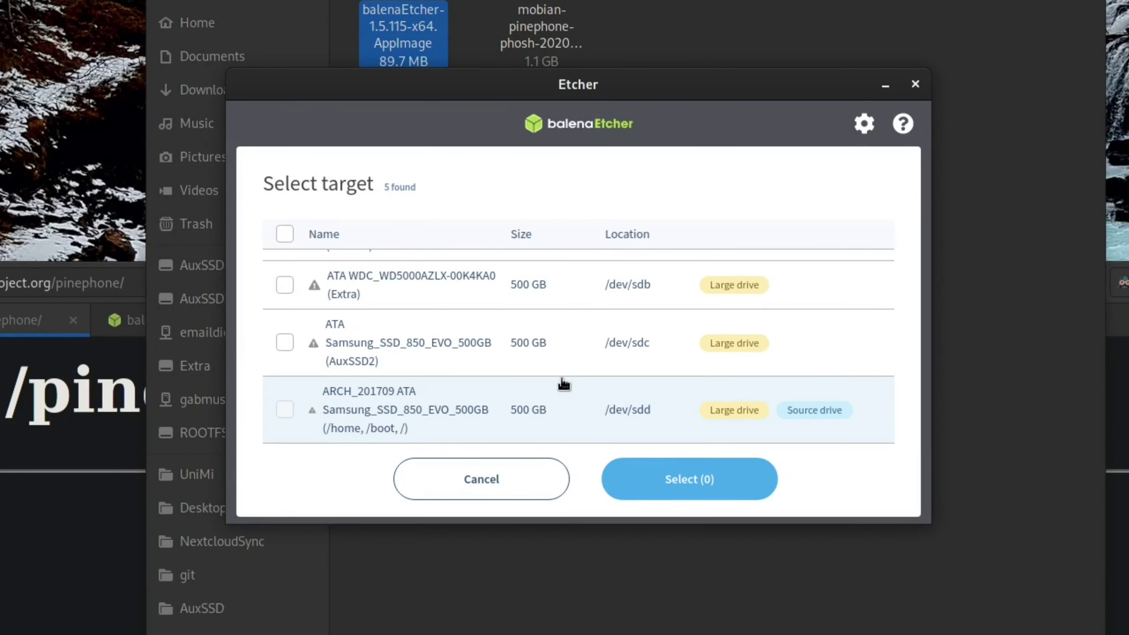
pyautogui.scroll(3, 563, 383)
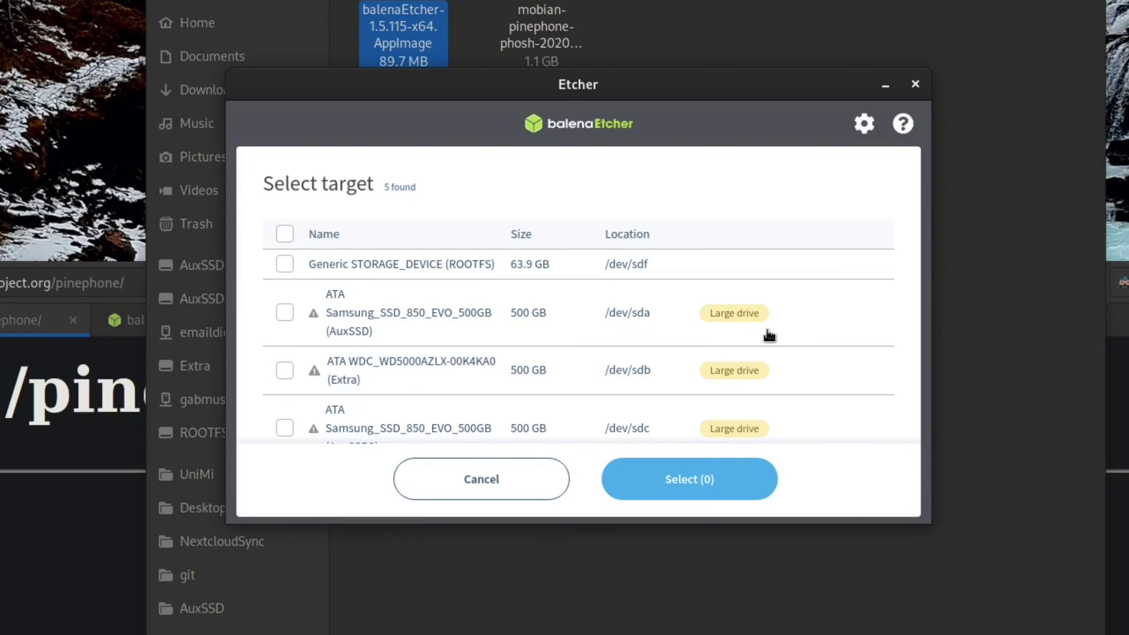
pyautogui.scroll(-1, 734, 305)
pyautogui.scroll(1, 733, 305)
pyautogui.scroll(-2, 622, 369)
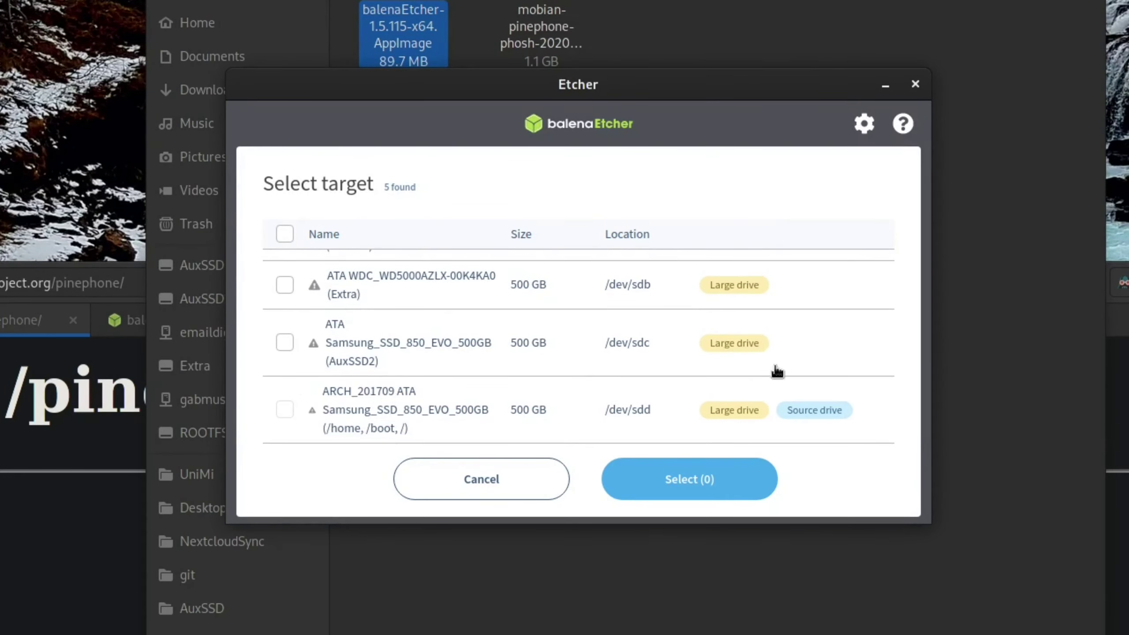
pyautogui.scroll(2, 429, 399)
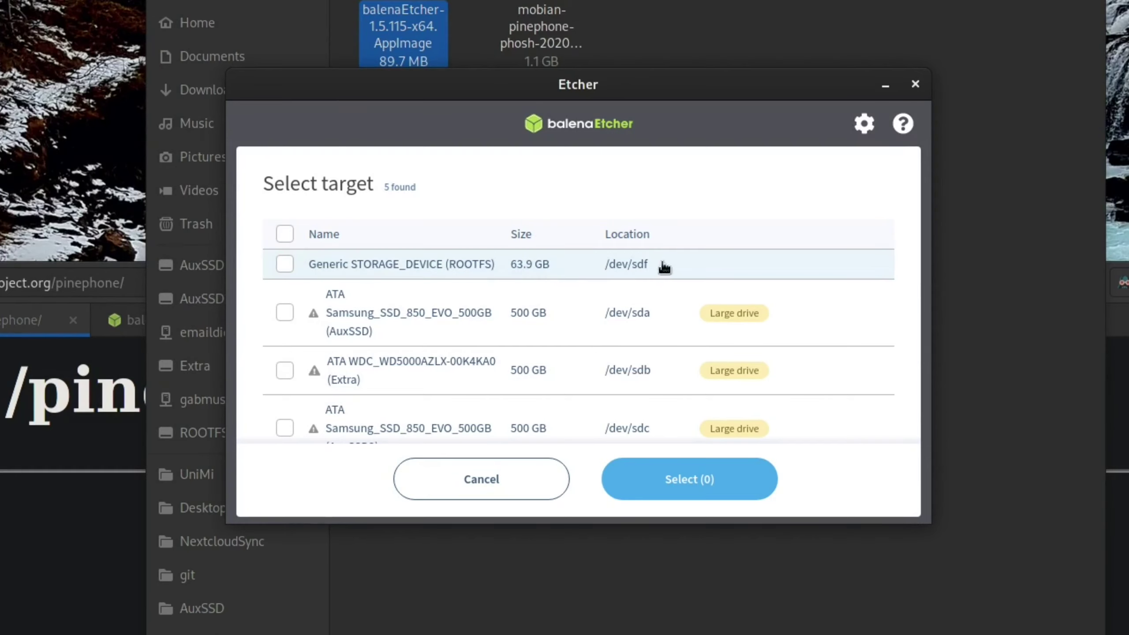
pyautogui.click(287, 265)
# Step: Start flashing the Mobian image to /dev/sdf, then cancel it at 14%
pyautogui.click(725, 485)
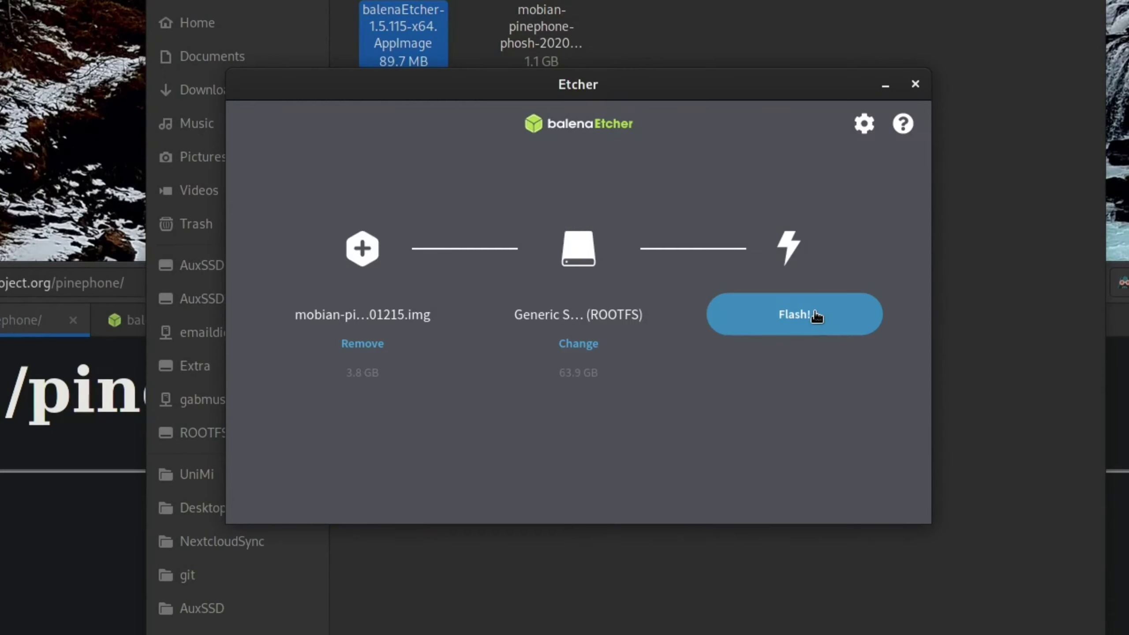
pyautogui.click(781, 317)
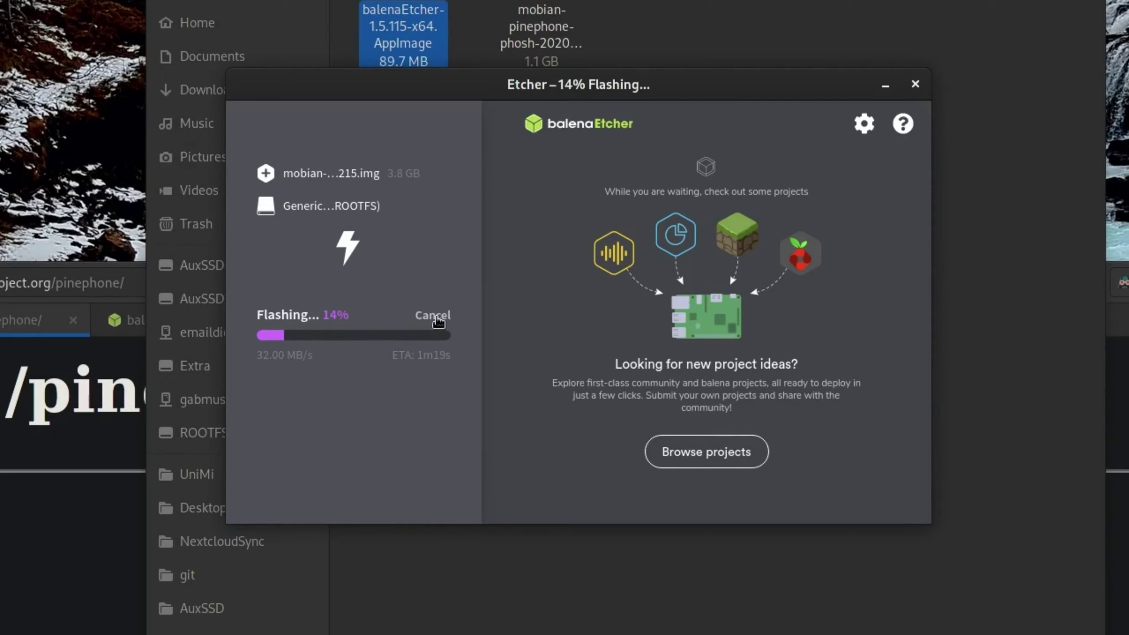
pyautogui.click(440, 321)
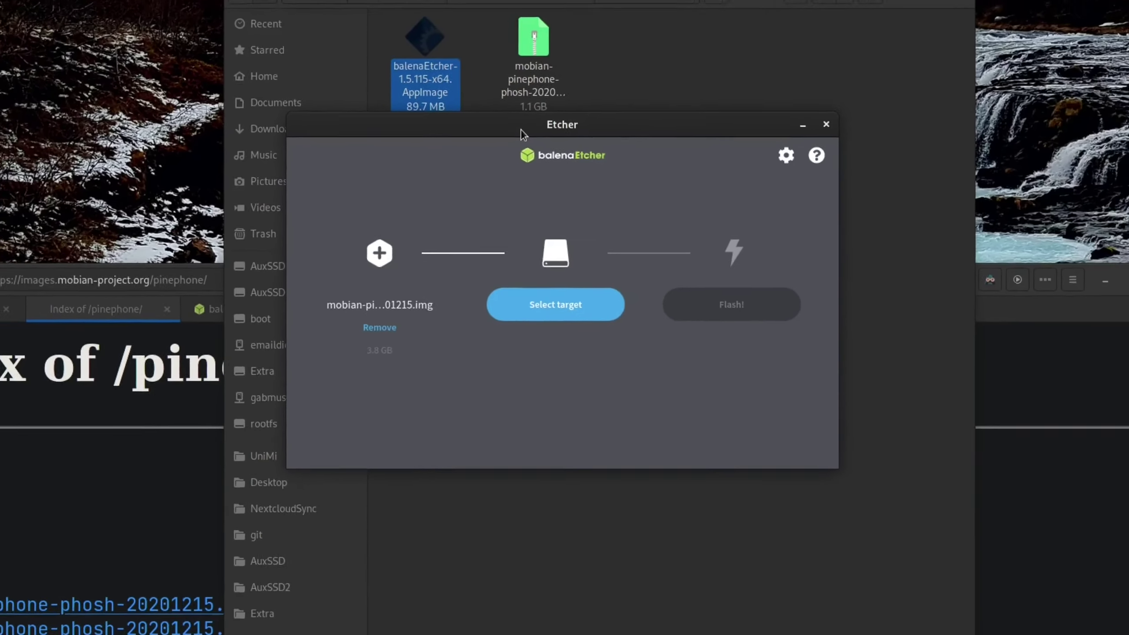
# Step: Look over the Etcher and Mobian files, then bring back the Mobian /pinephone/ index page
pyautogui.moveTo(520, 131); pyautogui.dragTo(918, 113)
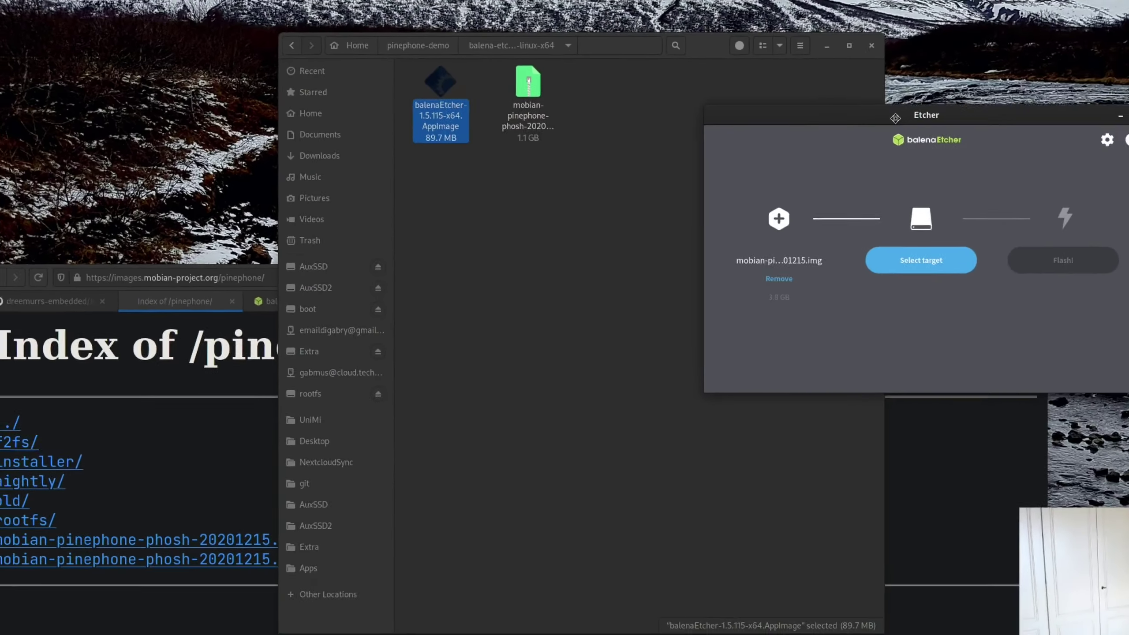
pyautogui.moveTo(823, 69); pyautogui.dragTo(772, 48)
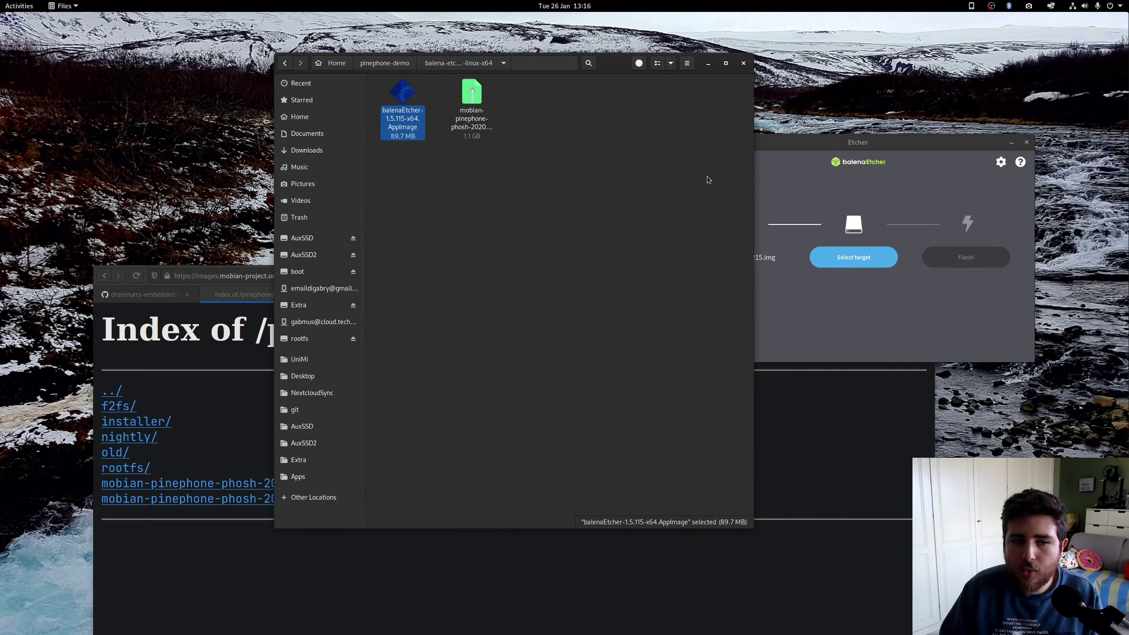
pyautogui.click(471, 94)
pyautogui.click(538, 136)
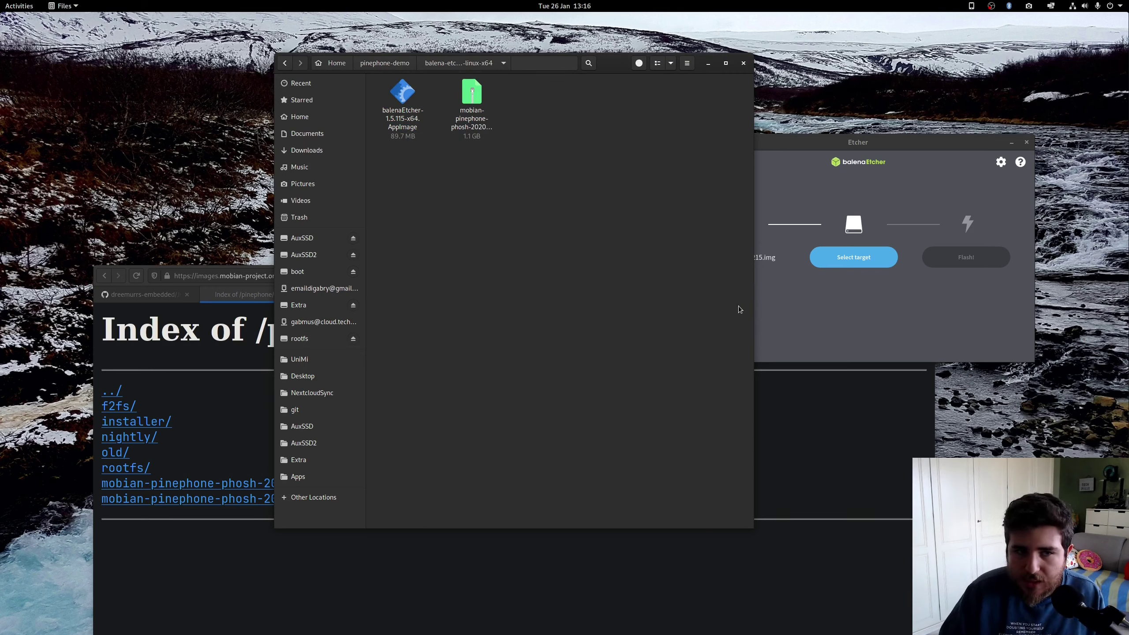
pyautogui.click(148, 270)
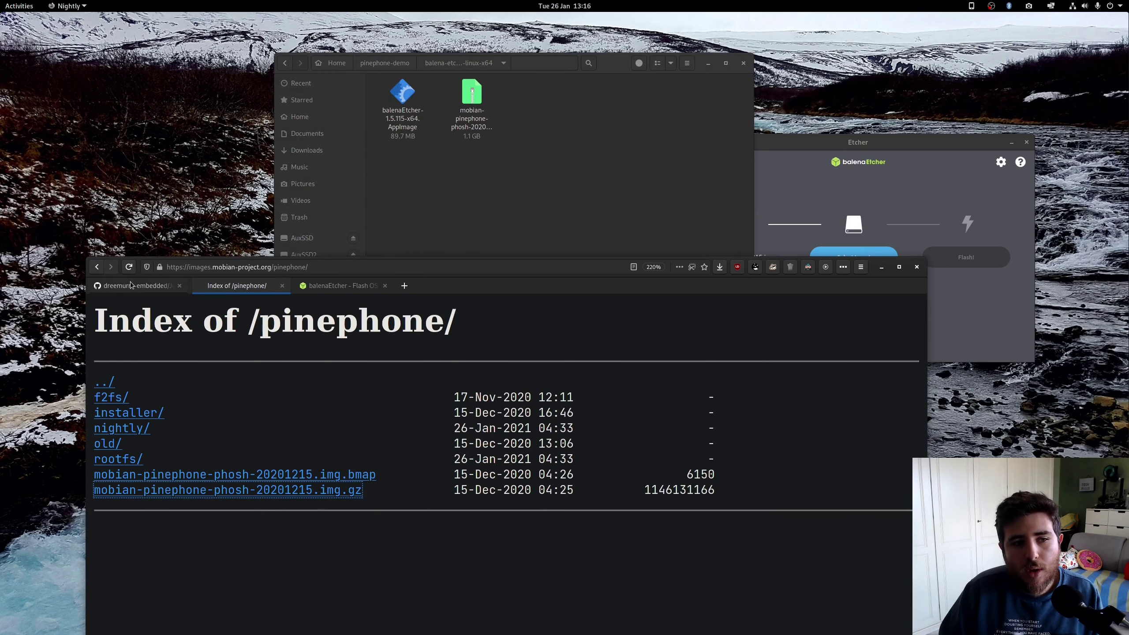
# Step: Follow the README's Installation 'here' link to the JumpDrive 0.6 releases page
pyautogui.click(145, 289)
pyautogui.moveTo(493, 285); pyautogui.dragTo(497, 106)
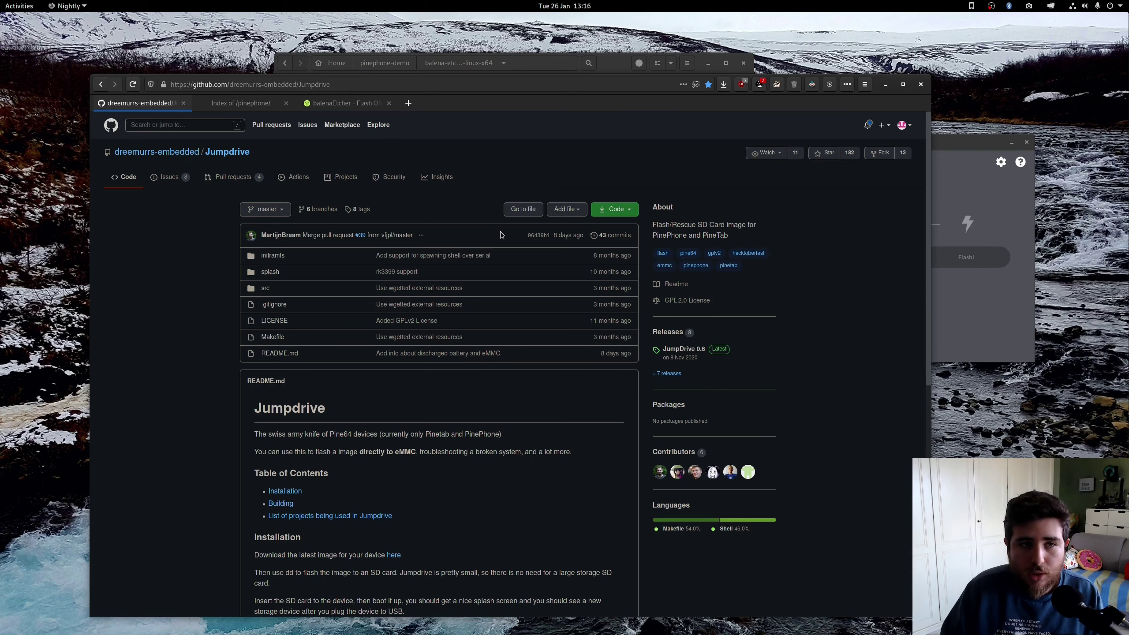
pyautogui.scroll(-3, 312, 268)
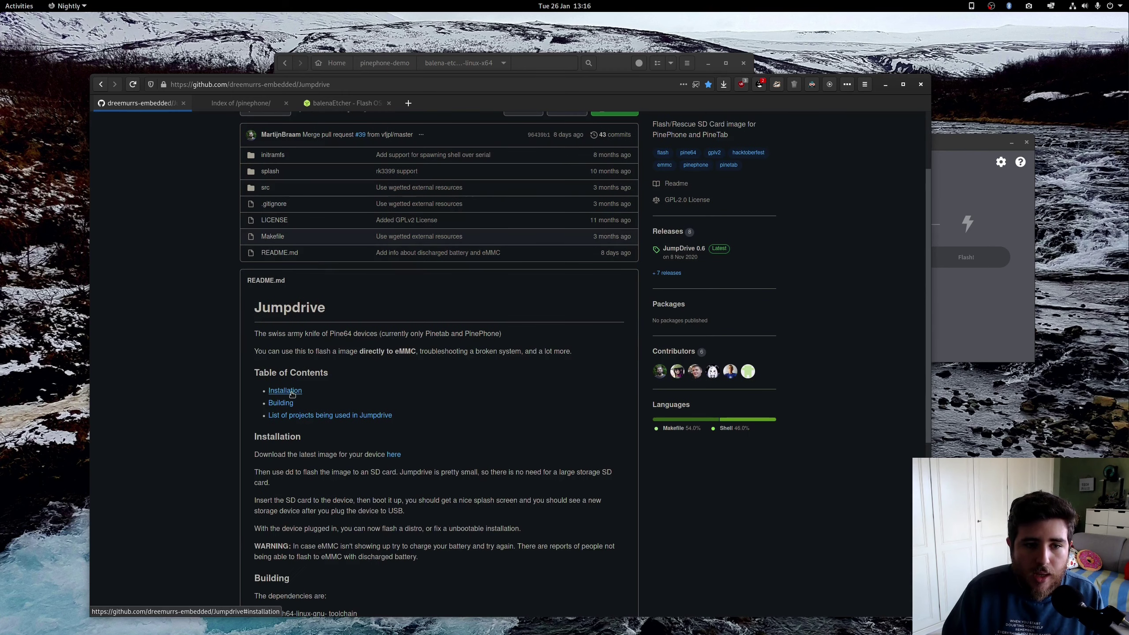
pyautogui.scroll(-1, 309, 375)
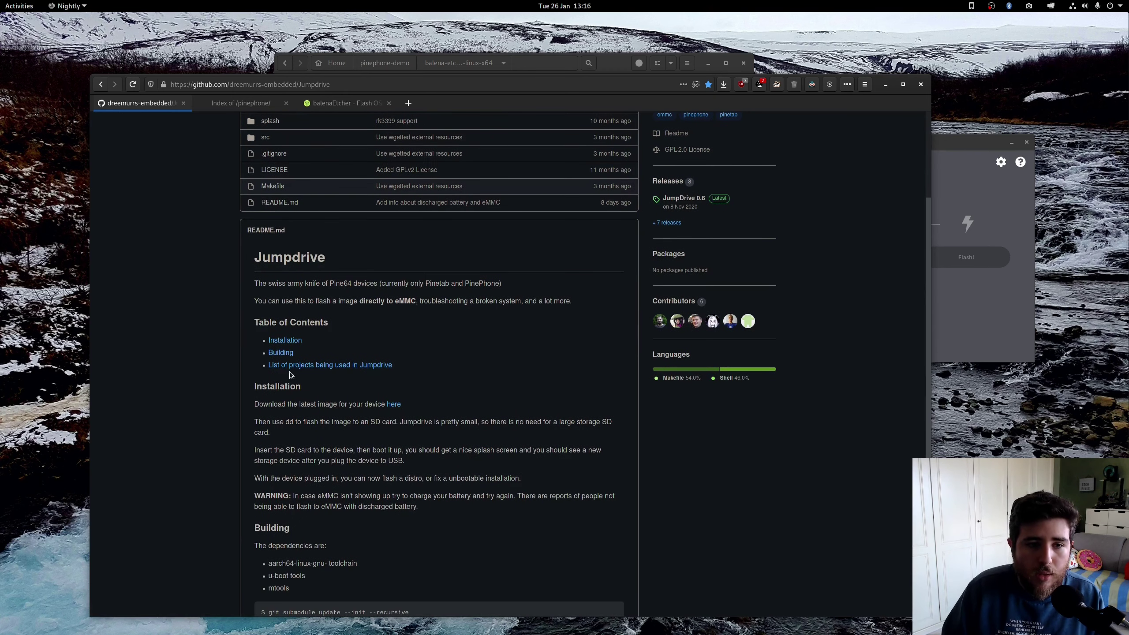
pyautogui.moveTo(255, 405); pyautogui.dragTo(385, 405)
pyautogui.click(394, 404)
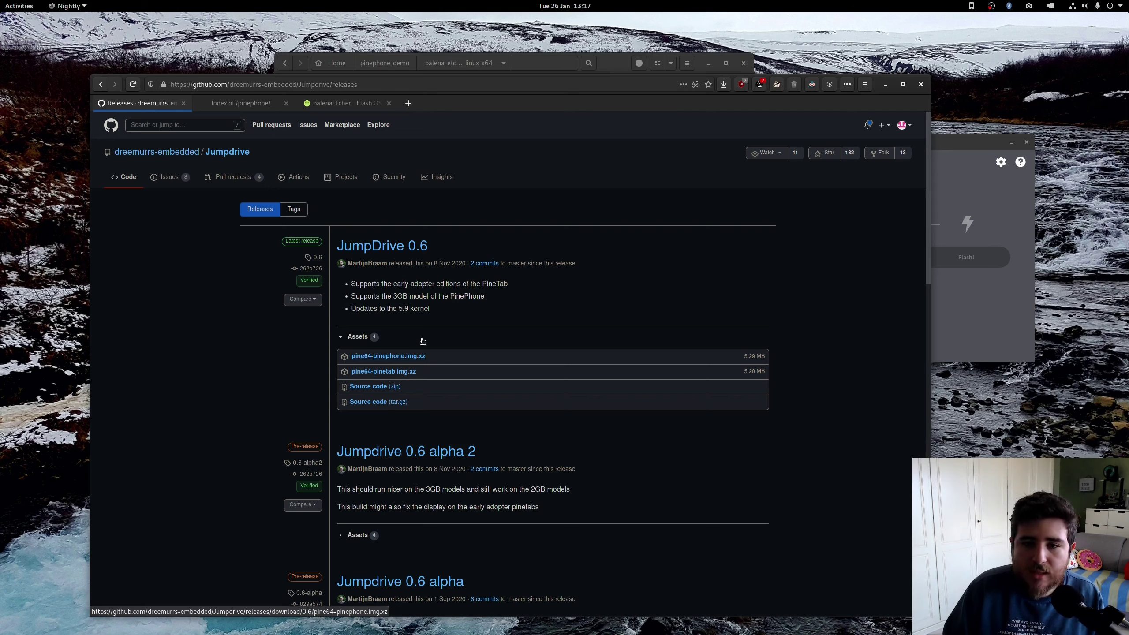
# Step: Download pine64-pinephone.img.xz (5.29 MB) and confirm it in recent downloads
pyautogui.click(418, 358)
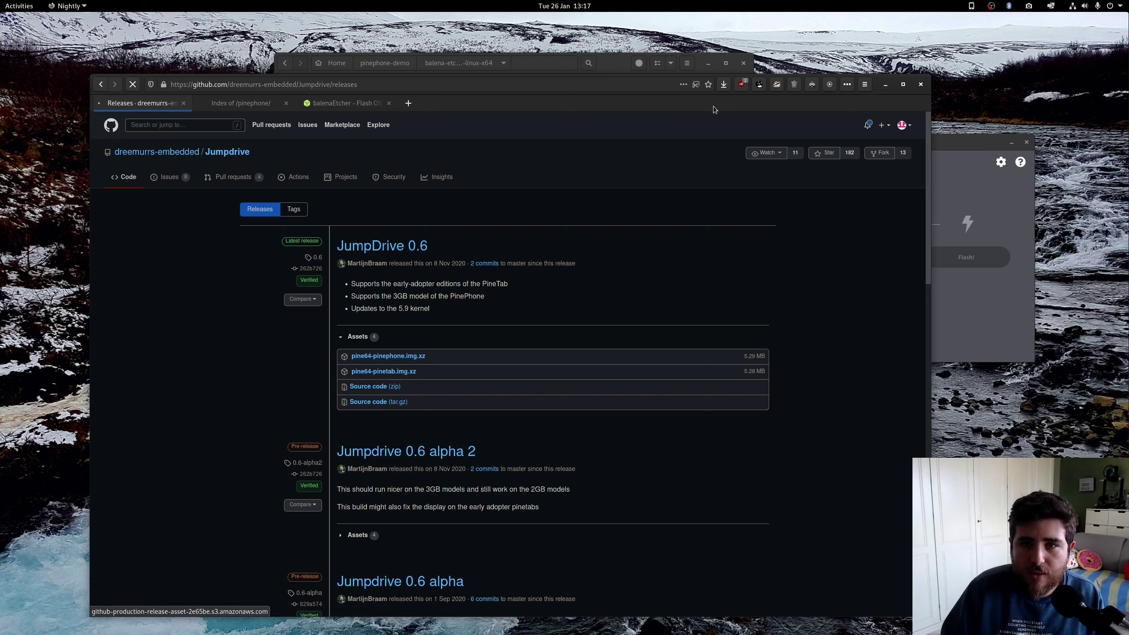
pyautogui.moveTo(714, 108); pyautogui.dragTo(702, 244)
pyautogui.click(711, 221)
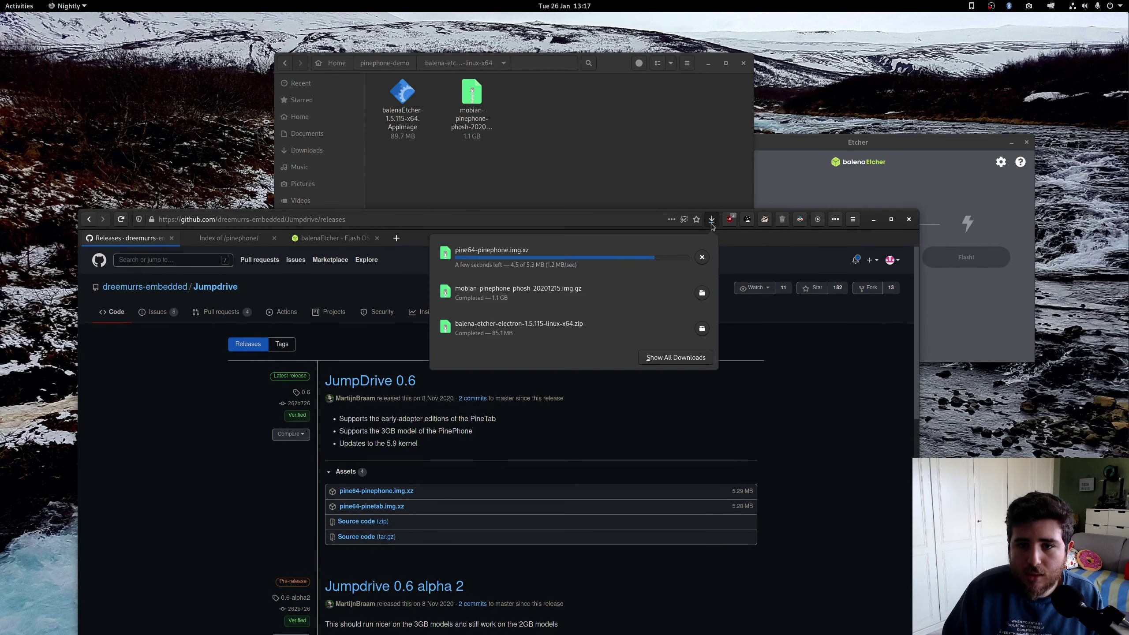
# Step: Copy the downloaded pine64-pinephone.img.xz into the folder holding the Mobian image, then return to Etcher
pyautogui.moveTo(556, 270); pyautogui.dragTo(511, 120)
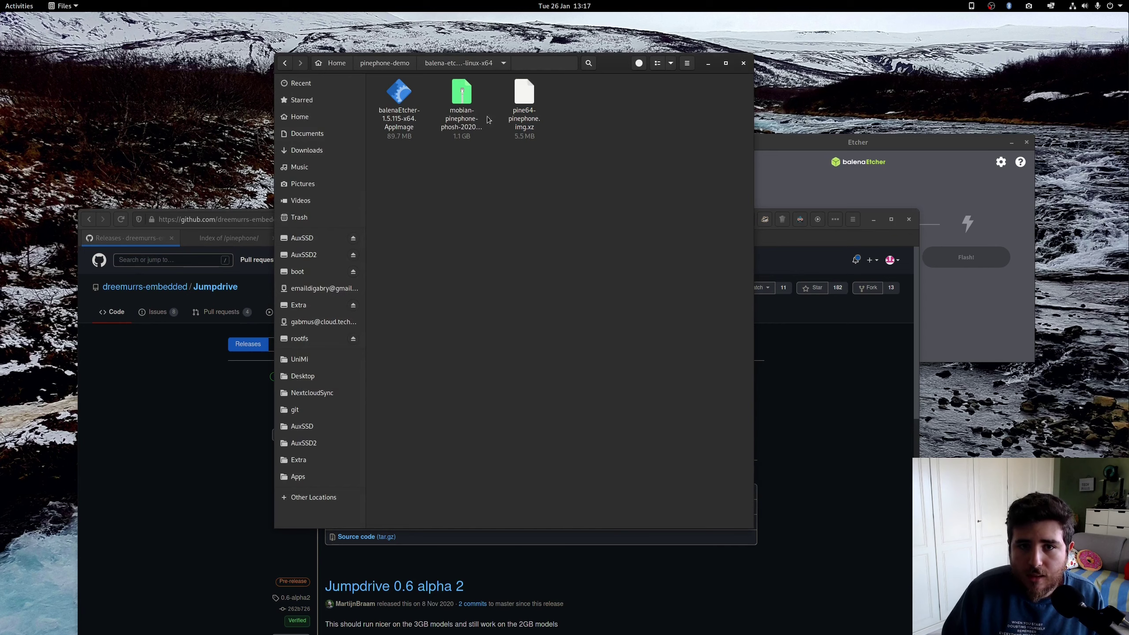
pyautogui.moveTo(580, 147); pyautogui.dragTo(560, 169)
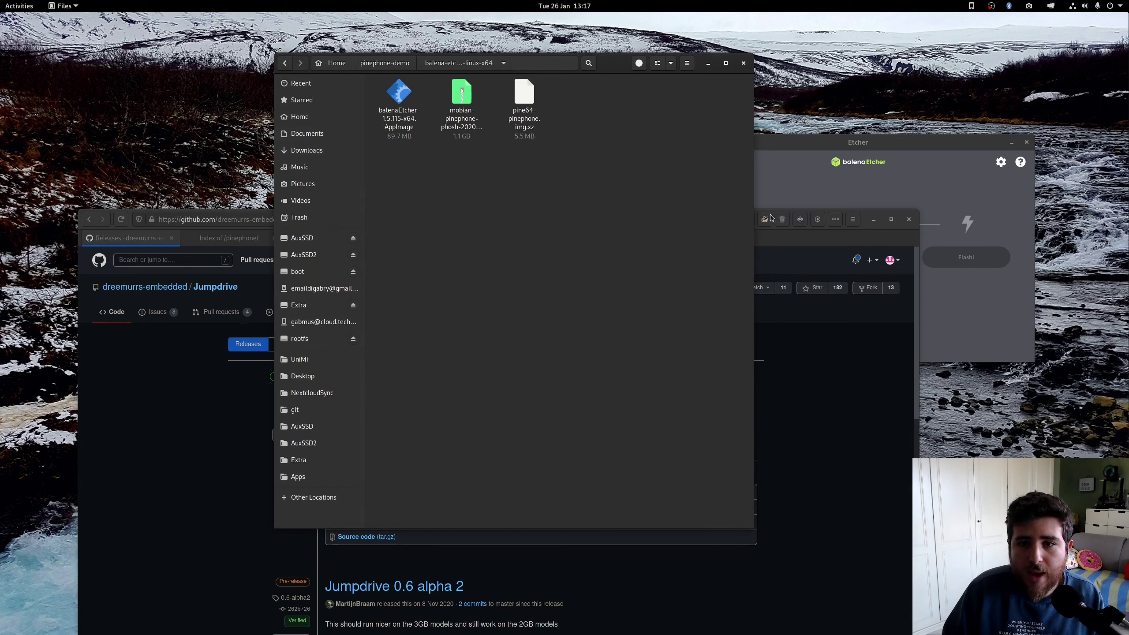
pyautogui.click(525, 107)
pyautogui.click(569, 139)
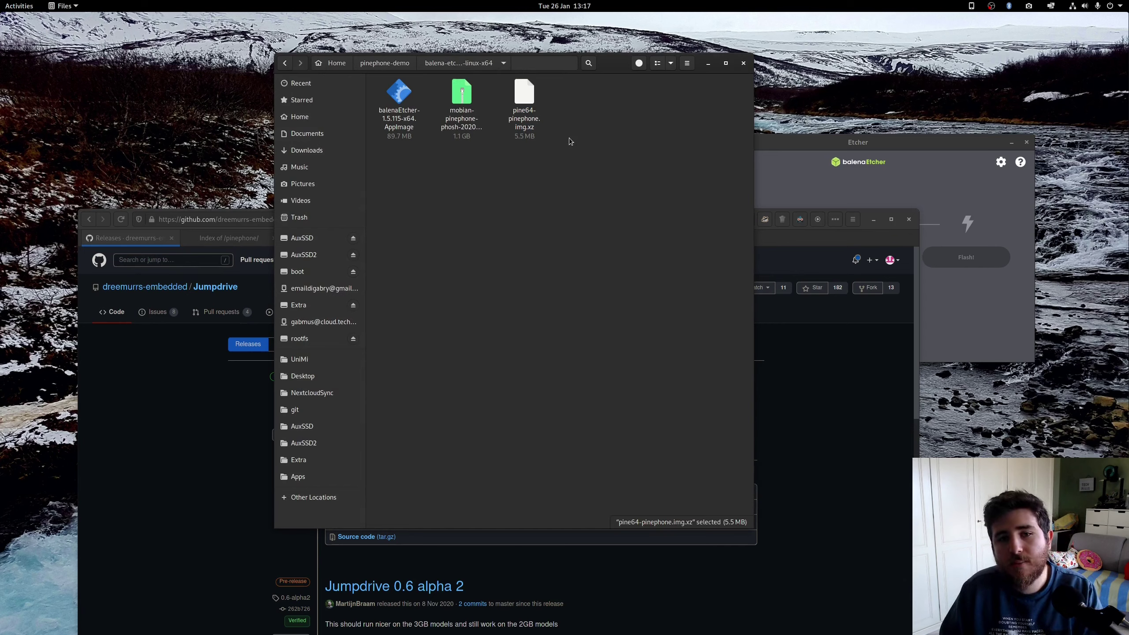
pyautogui.moveTo(849, 142); pyautogui.dragTo(588, 173)
# Step: Remove the Mobian image and load pine64-pinephone.img.xz as Etcher's source image
pyautogui.click(485, 303)
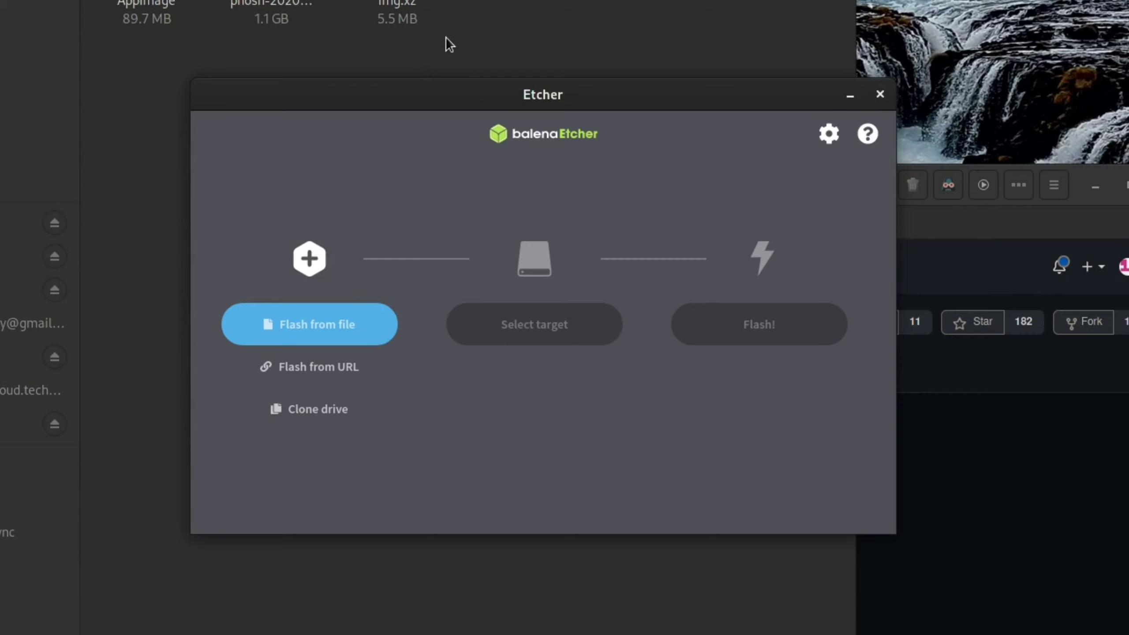
pyautogui.click(307, 335)
pyautogui.click(533, 113)
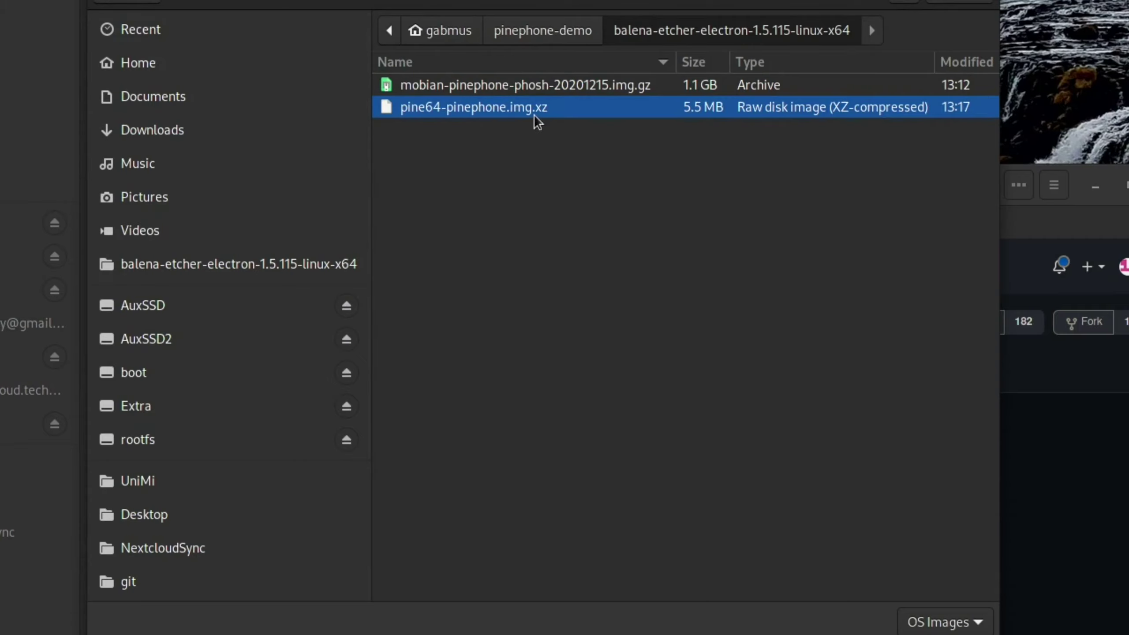
pyautogui.doubleClick(549, 109)
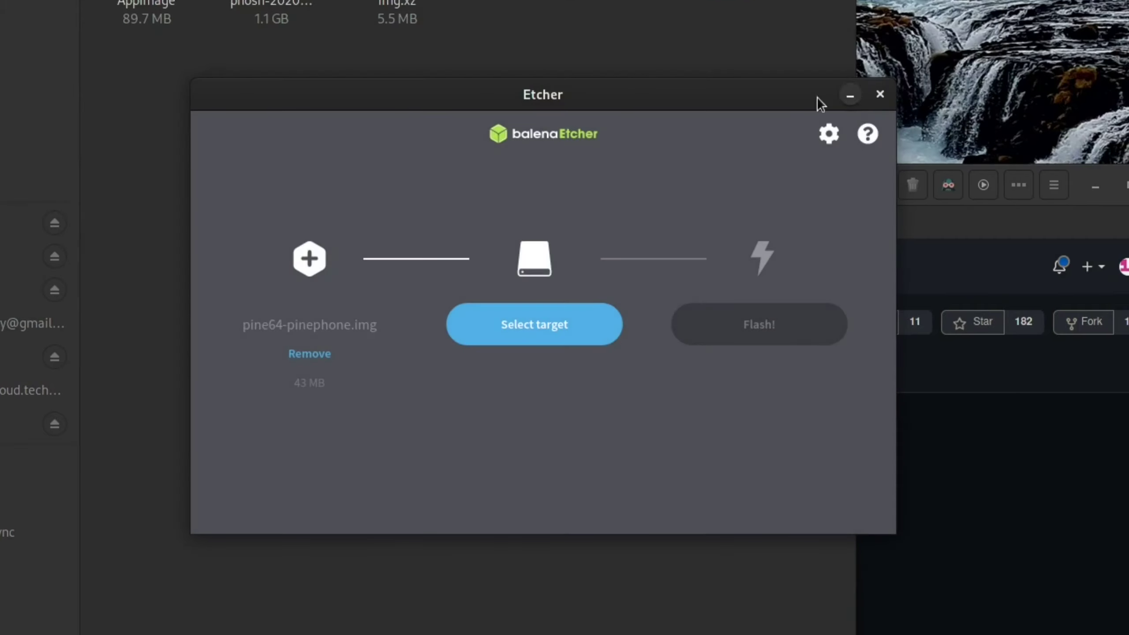
# Step: Flash pine64-pinephone.img onto the 63.9 GB Generic STORAGE_DEVICE SD card
pyautogui.click(518, 318)
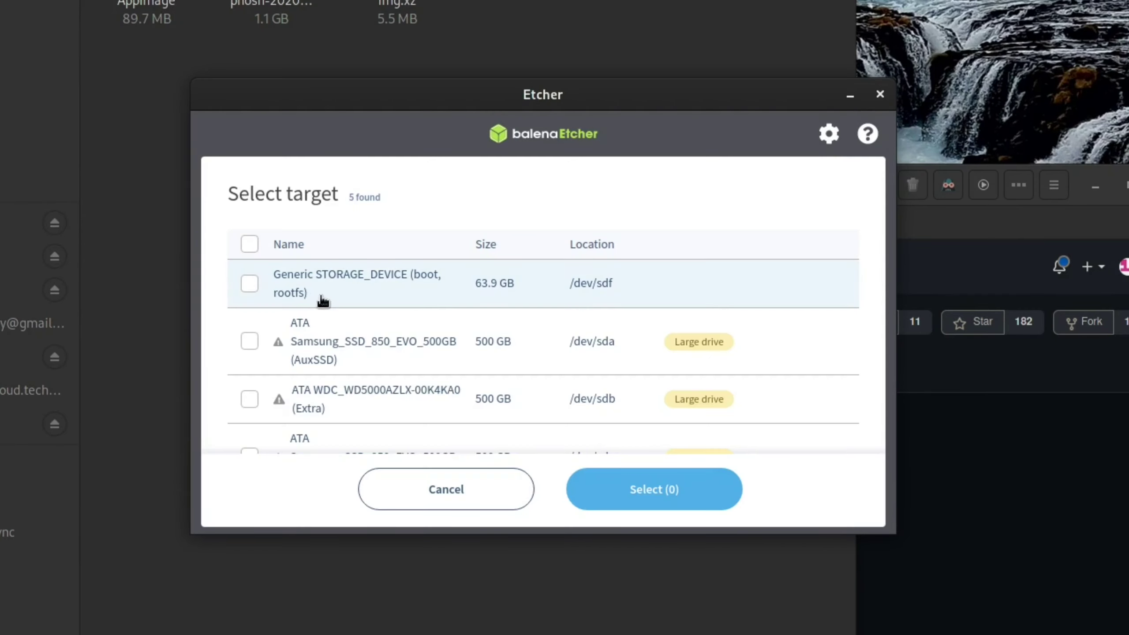
pyautogui.click(326, 296)
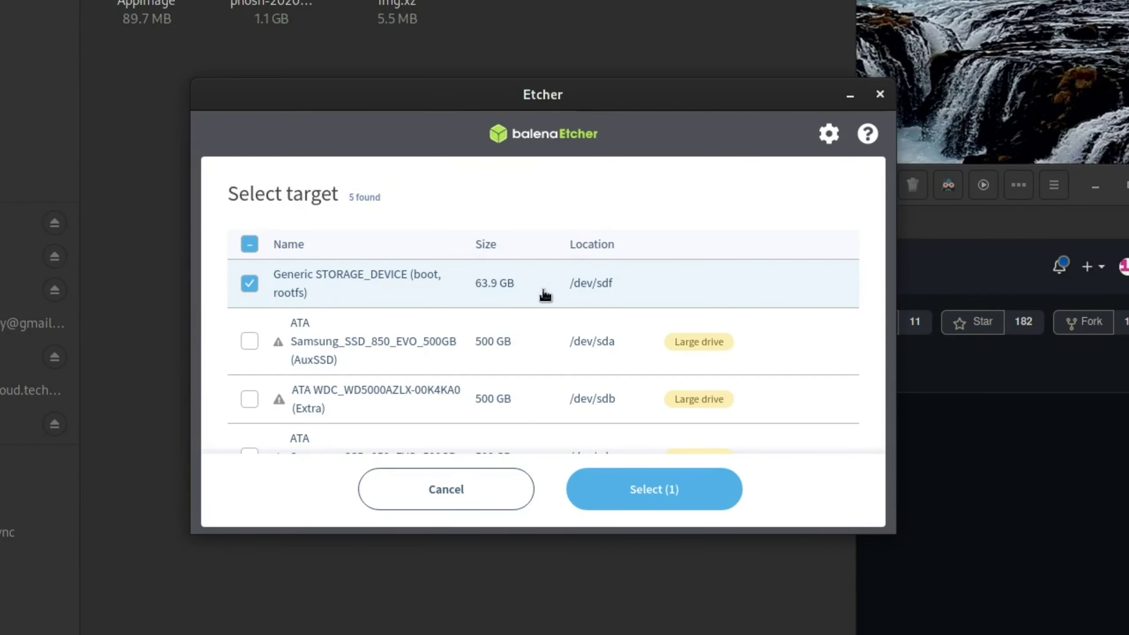
pyautogui.click(687, 495)
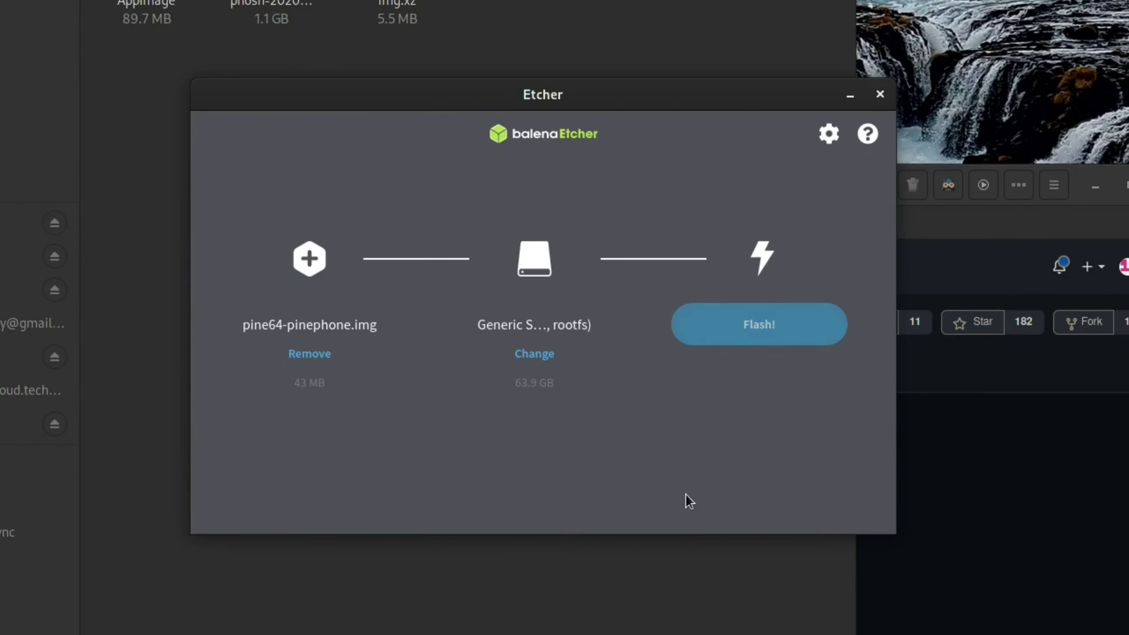
pyautogui.click(765, 324)
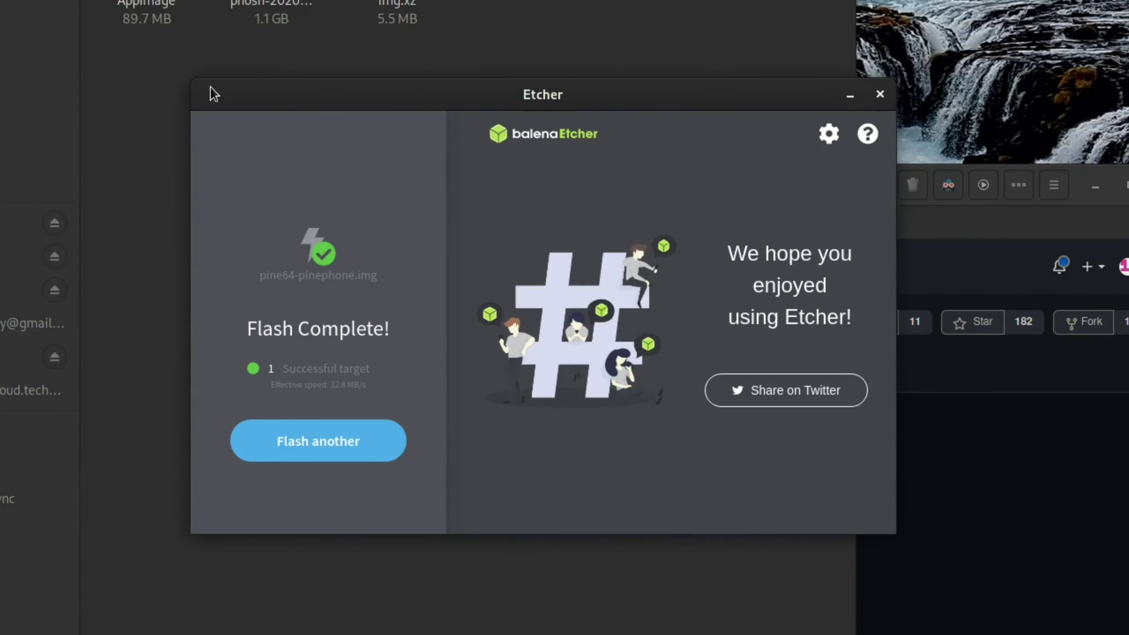
pyautogui.moveTo(266, 91); pyautogui.dragTo(249, 45)
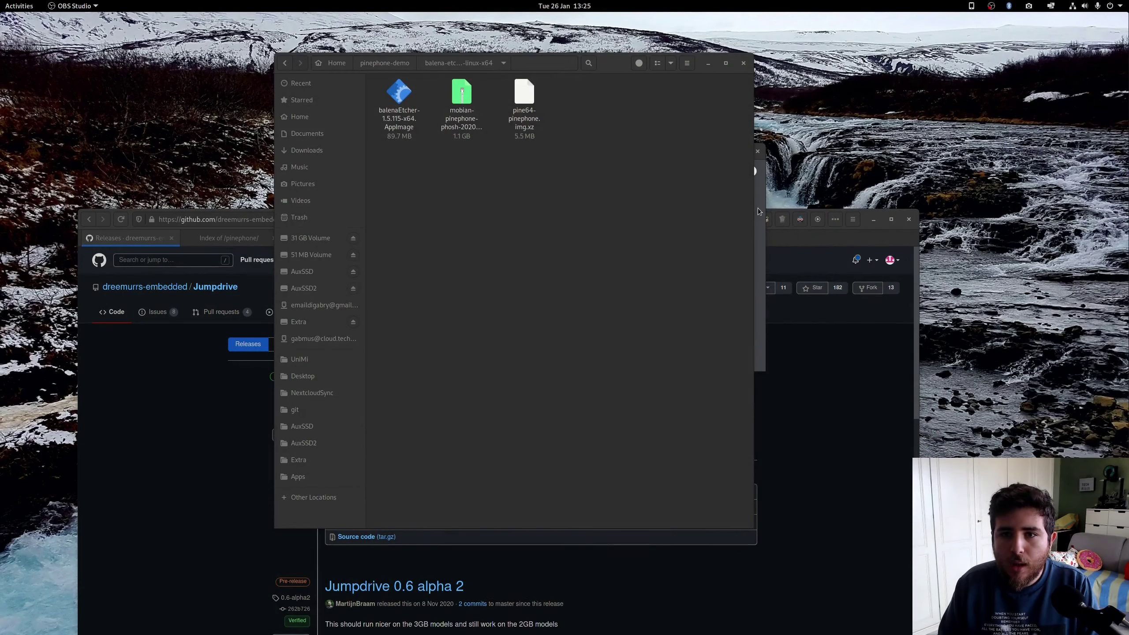
# Step: Restart balenaEtcher from its AppImage and load mobian-pinephone-phosh-20201215.img.gz as the source
pyautogui.click(758, 211)
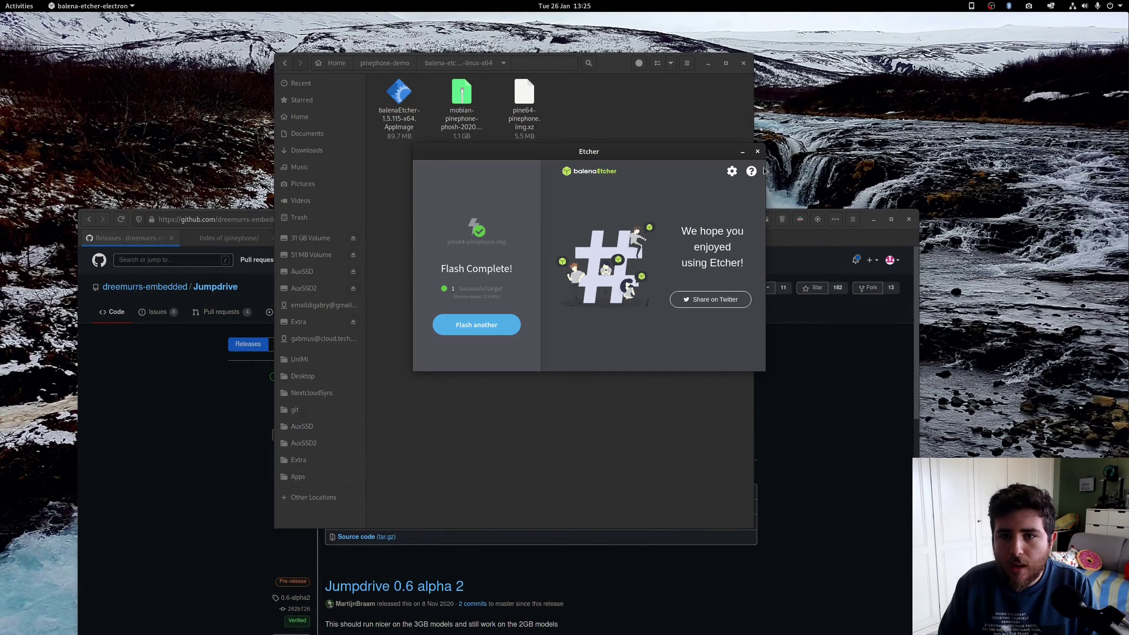
pyautogui.click(757, 152)
pyautogui.doubleClick(403, 95)
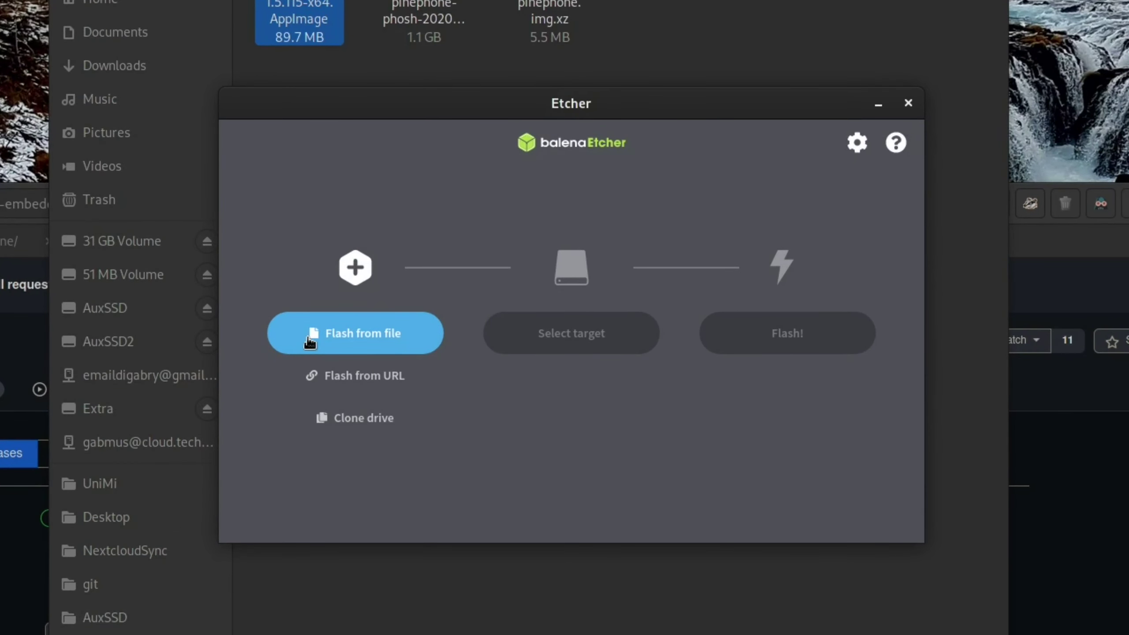
pyautogui.click(327, 335)
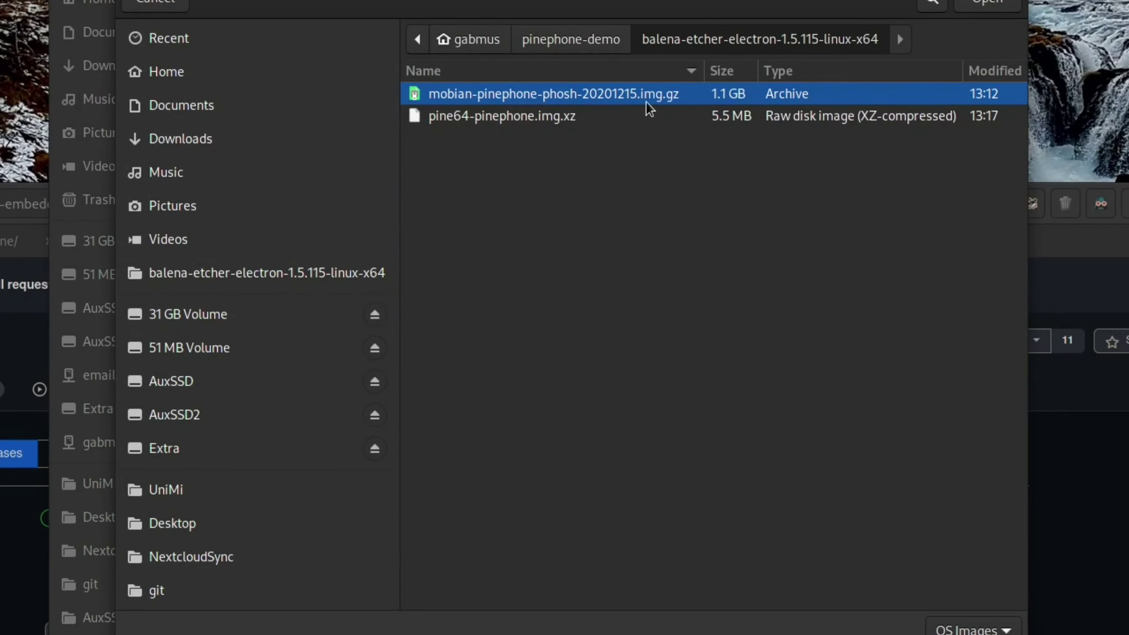
pyautogui.click(987, 3)
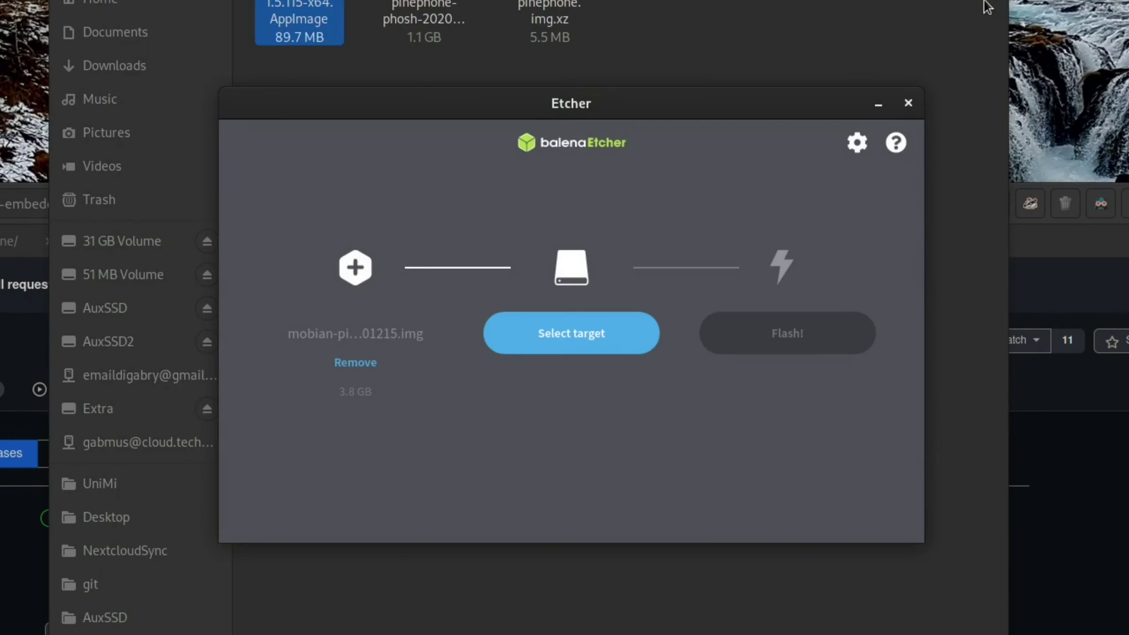
# Step: Choose the 31.3 GB JumpDrive eMMC at /dev/sdg as the flash target
pyautogui.click(574, 336)
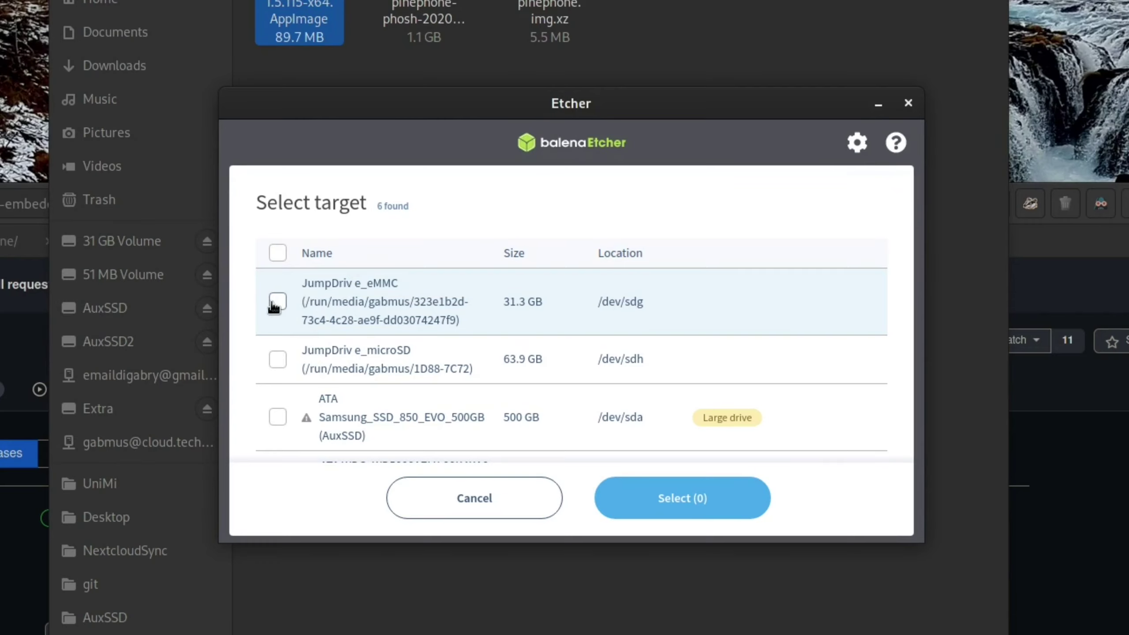
pyautogui.click(720, 505)
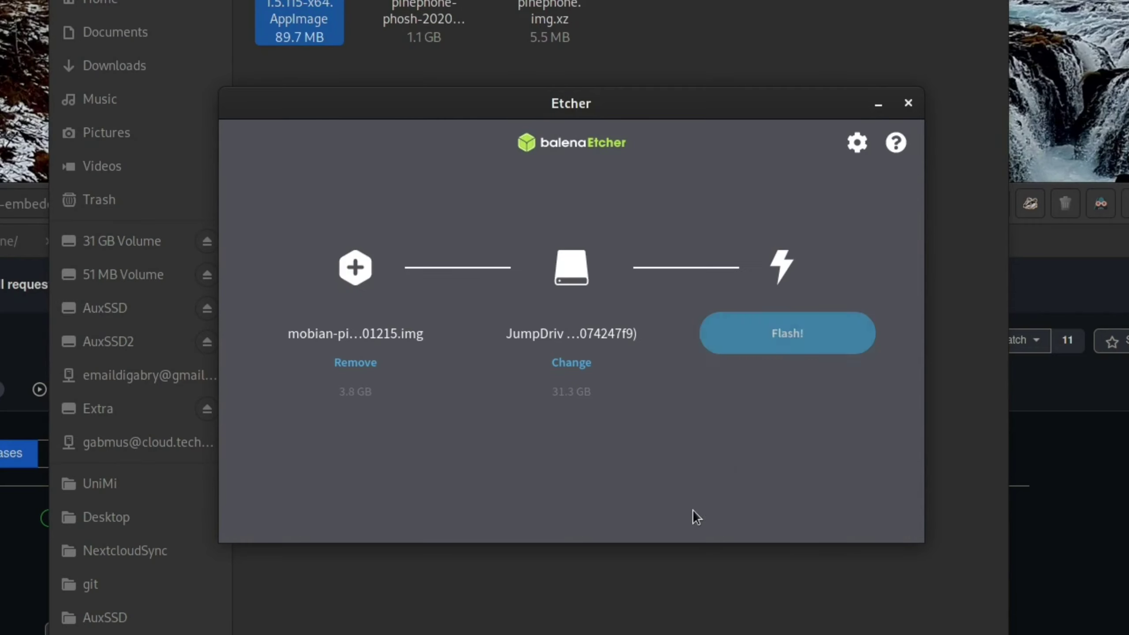